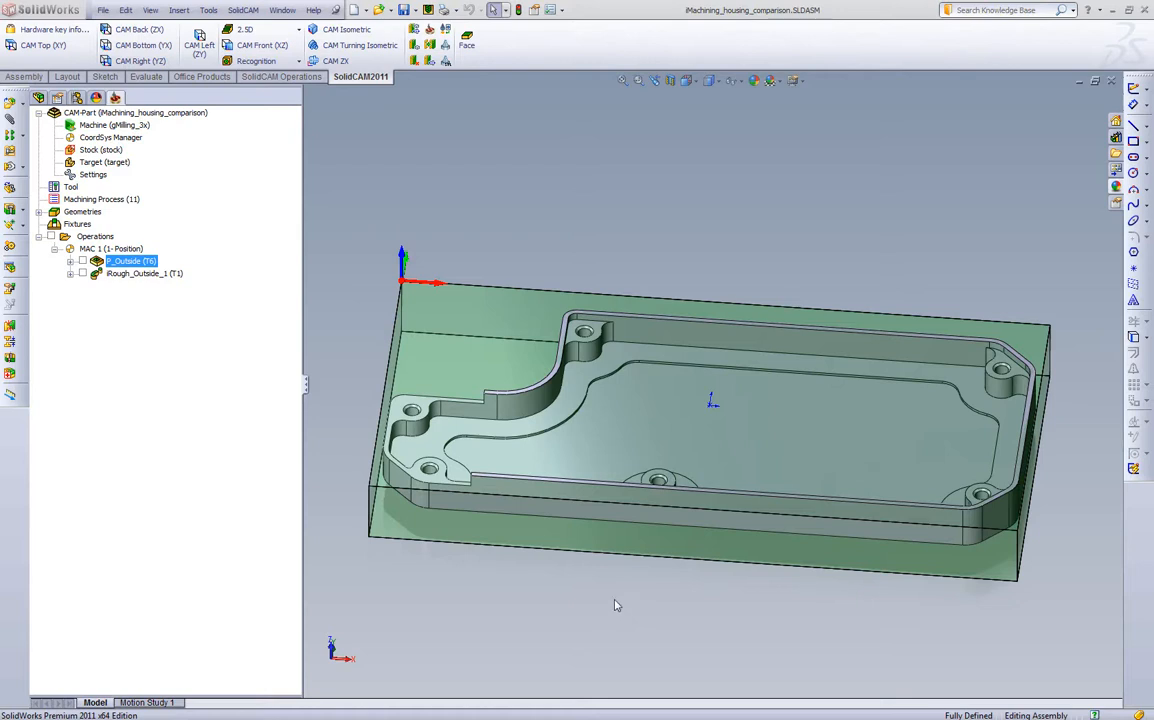
Step: Preview the P_Outside toolpath on the part from above and at an angle, then hide it
left_click(82, 261)
middle_click_drag(481, 324, 485, 458)
scroll(485, 458, "up", 1)
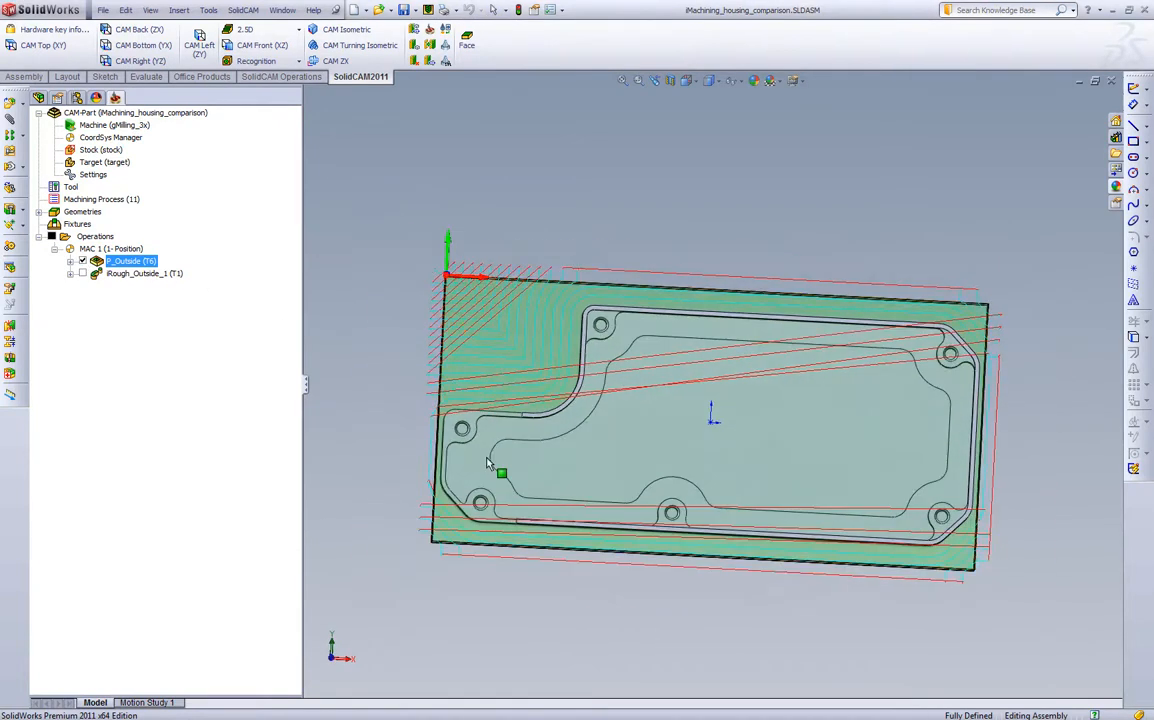
middle_click_drag(797, 574, 795, 392)
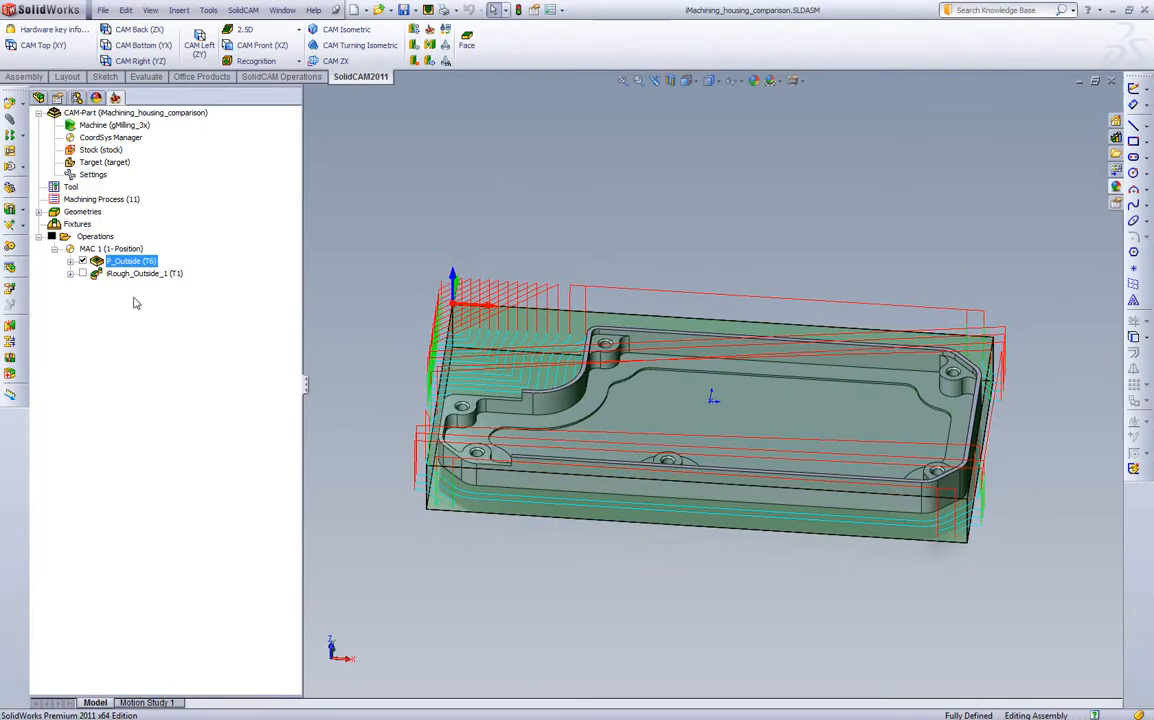
left_click(82, 261)
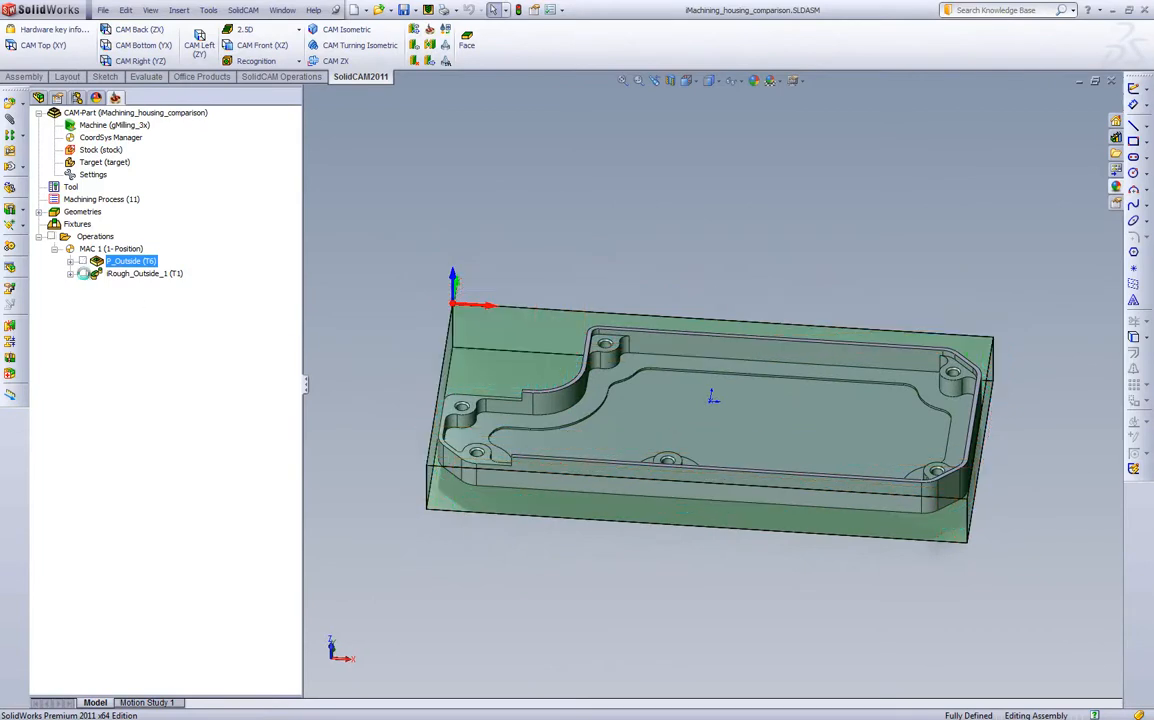
Step: Preview the iRough_Outside_1 toolpath from a higher viewing angle, then hide it
left_click(82, 273)
middle_click_drag(443, 438, 447, 521)
left_click(82, 273)
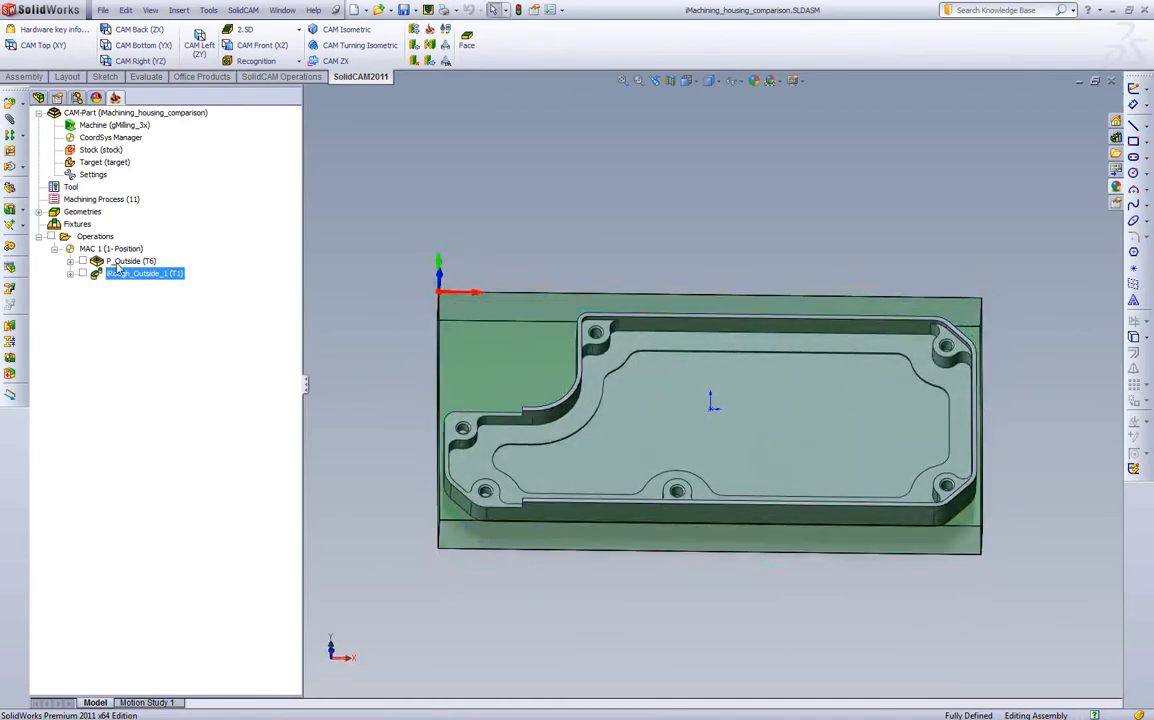
Step: In the P_Outside pocket operation's tool data, enter a spin rate of 100 ft/min, then switch spin to rpm and feed to inch/min
double_click(122, 261)
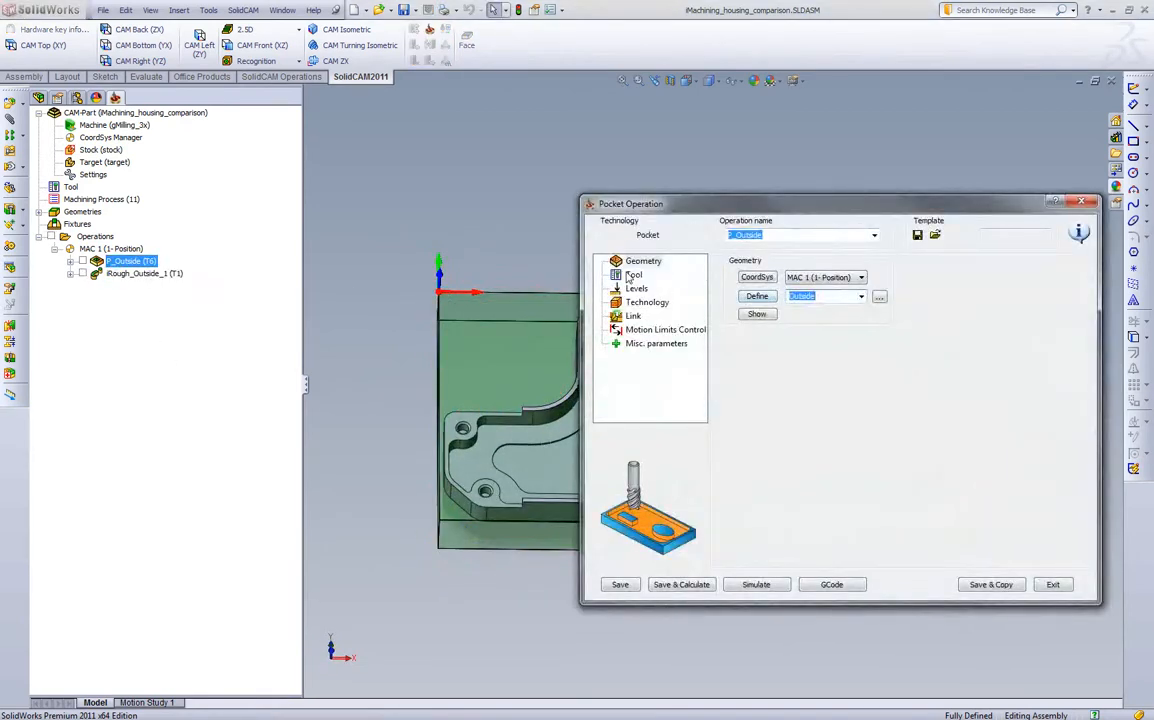
left_click(630, 276)
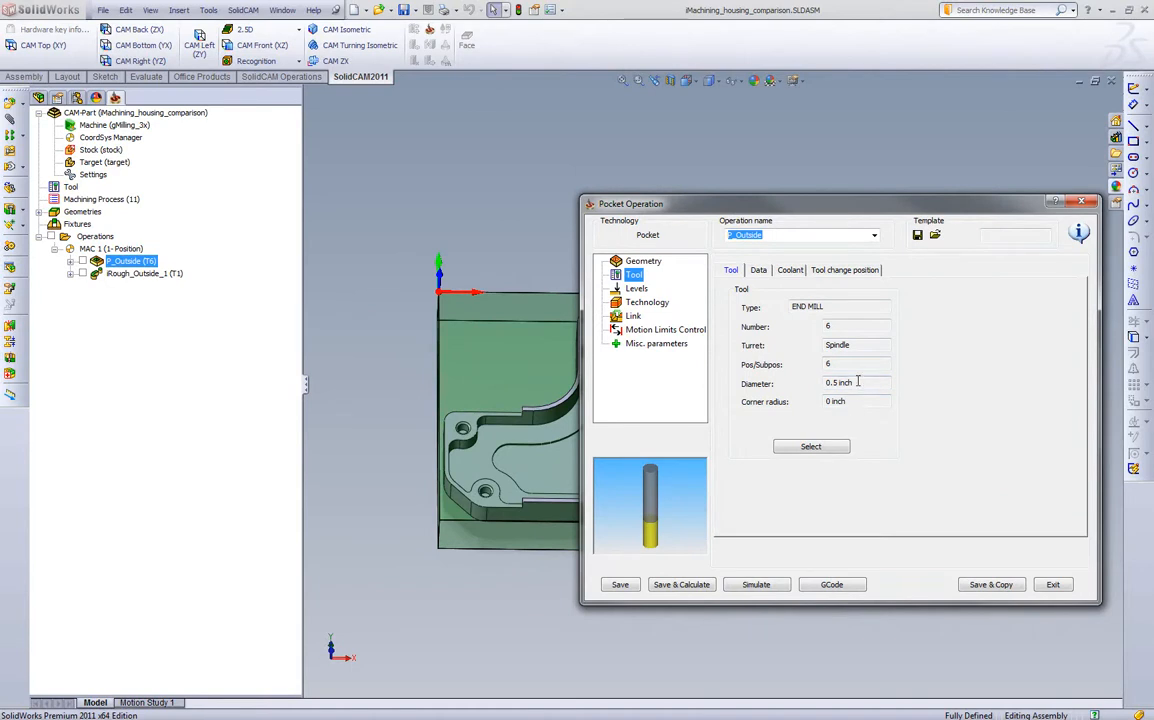
left_click(759, 271)
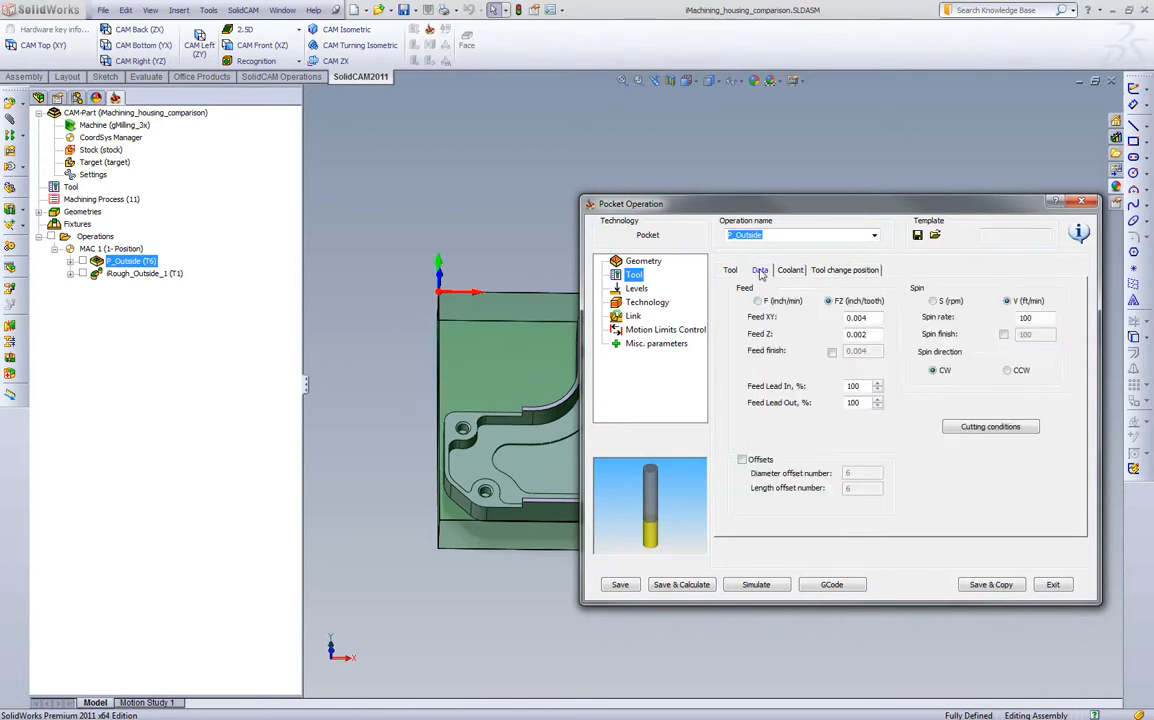
left_click(1047, 318)
double_click(1047, 318)
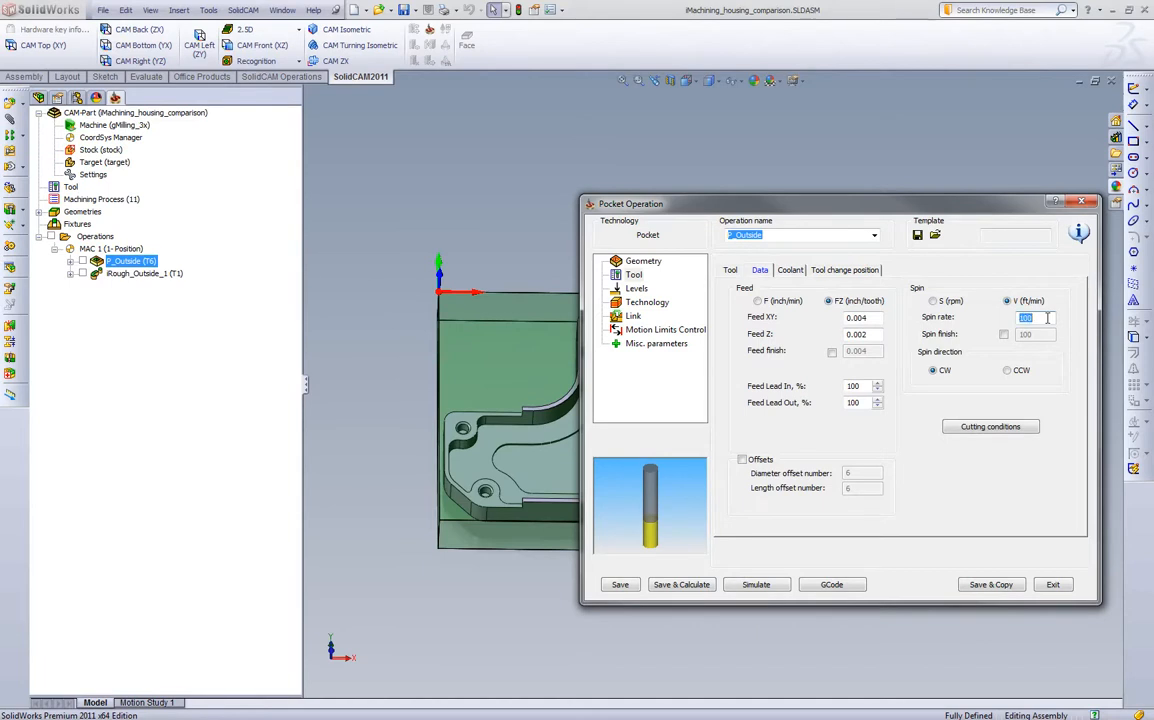
type("100")
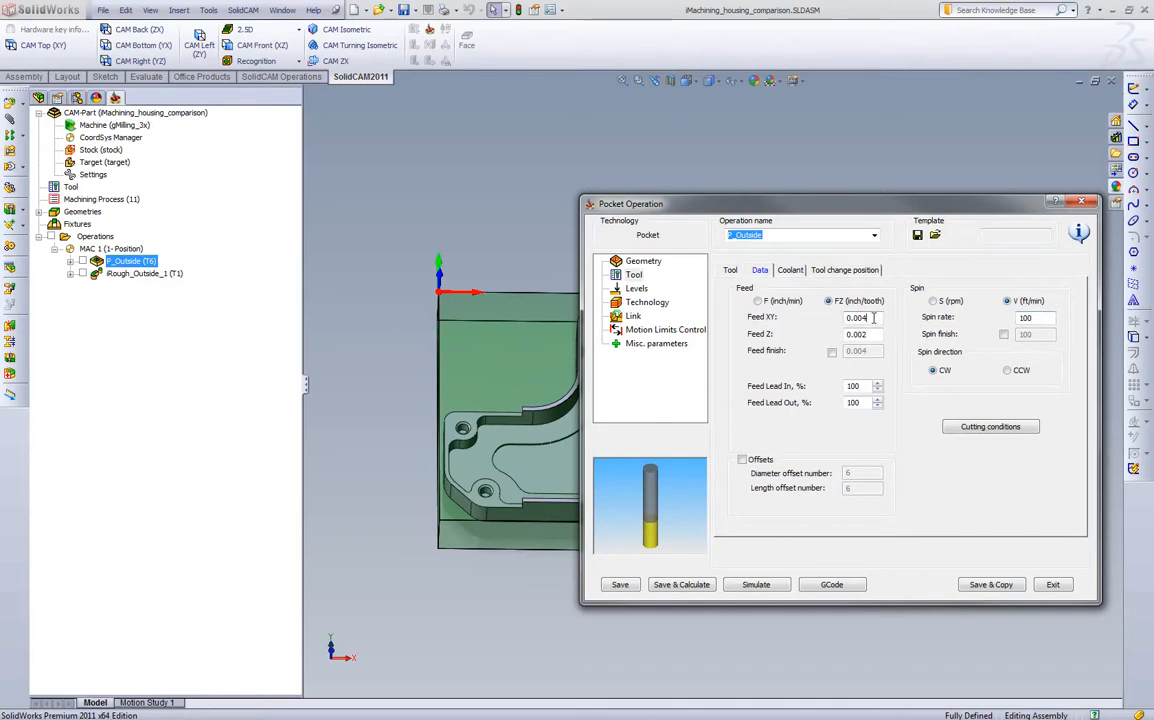
left_click(933, 301)
left_click(758, 301)
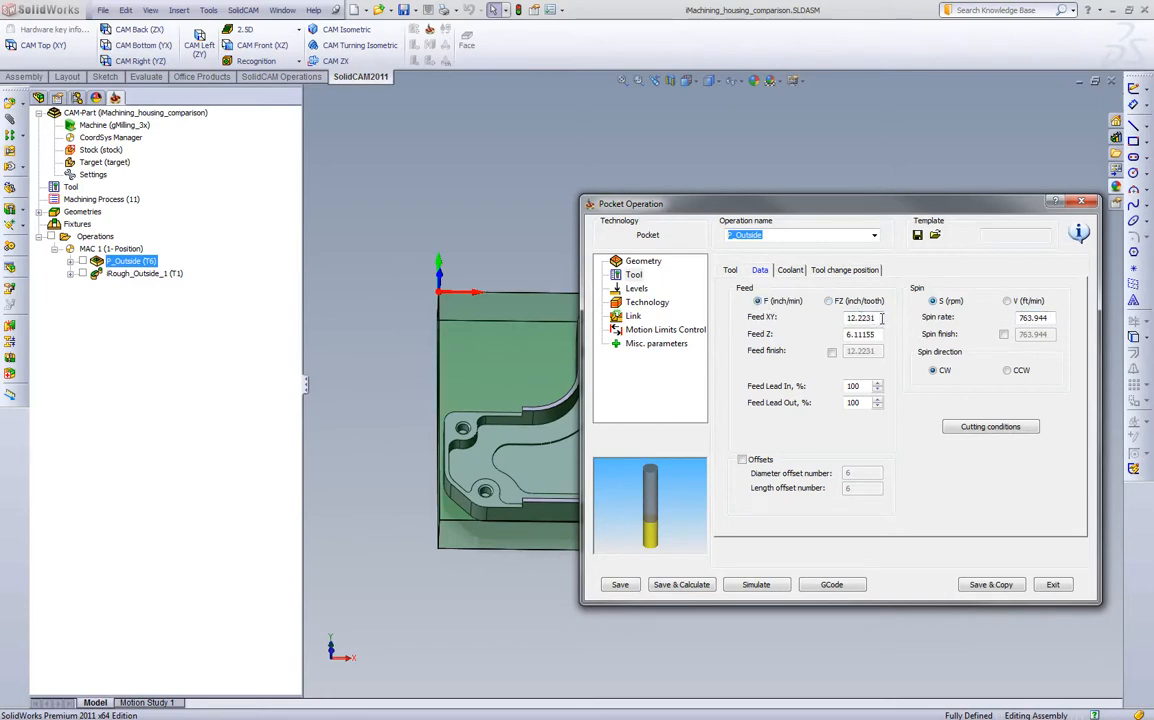
Step: Review P_Outside's milling levels and step down and its Contour technology settings, then save and calculate the operation
left_click(636, 289)
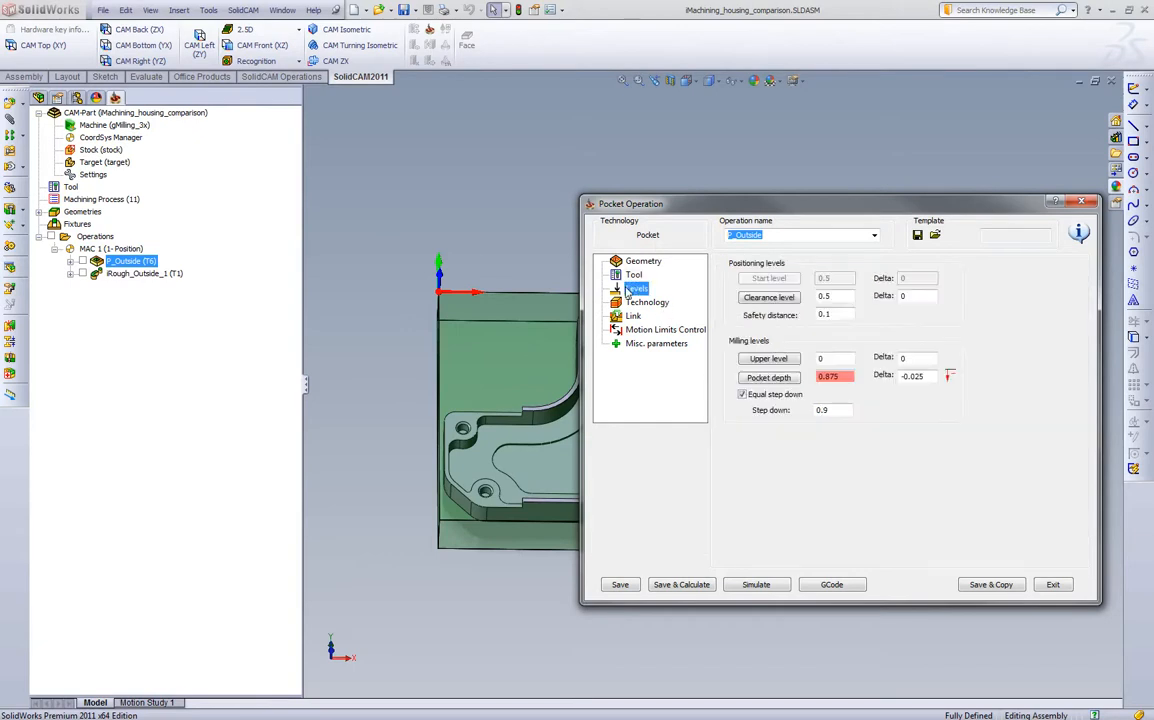
double_click(839, 410)
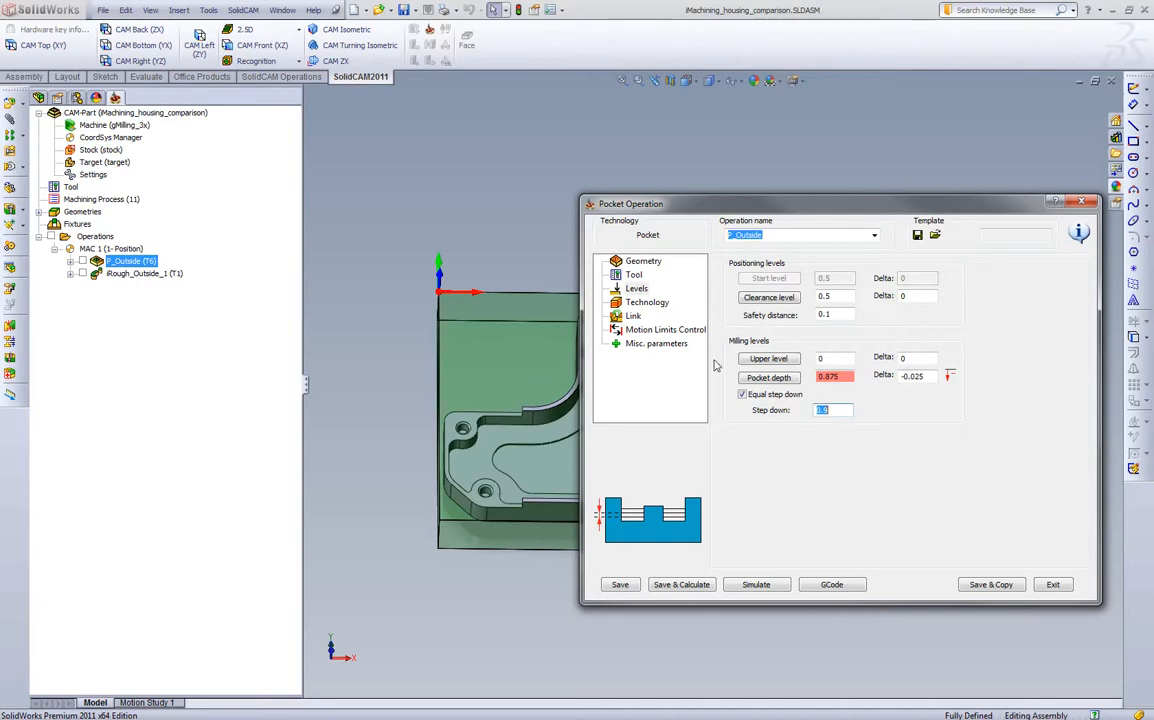
left_click(646, 303)
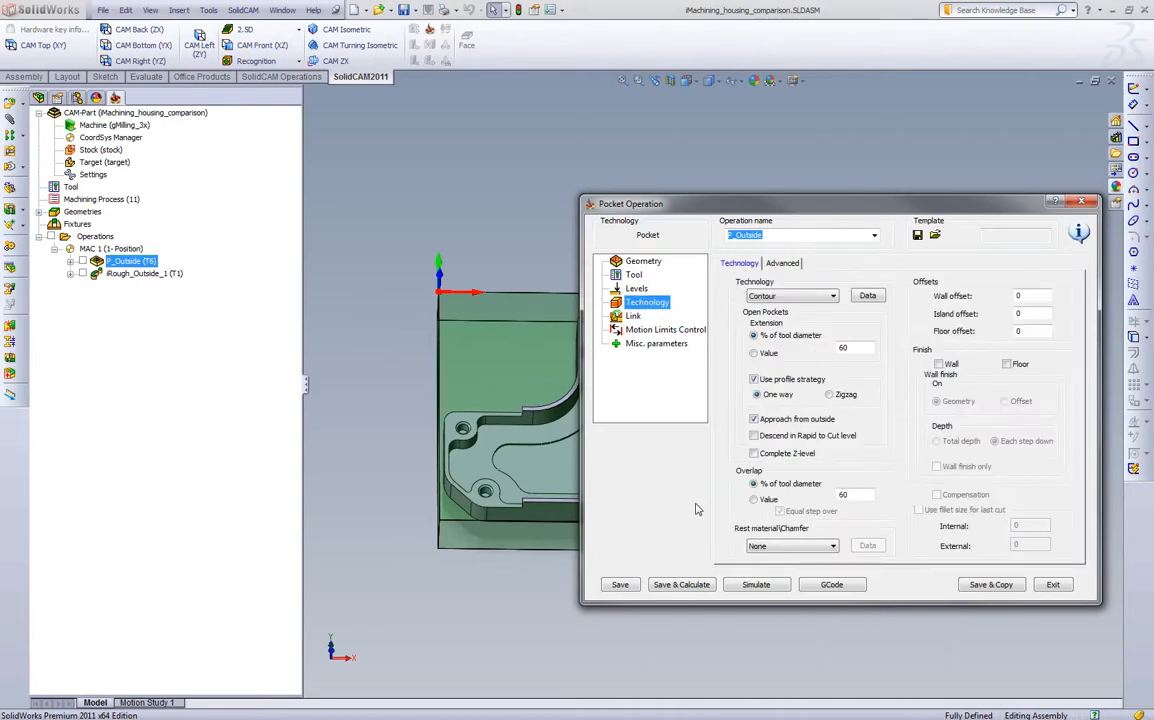
left_click(691, 588)
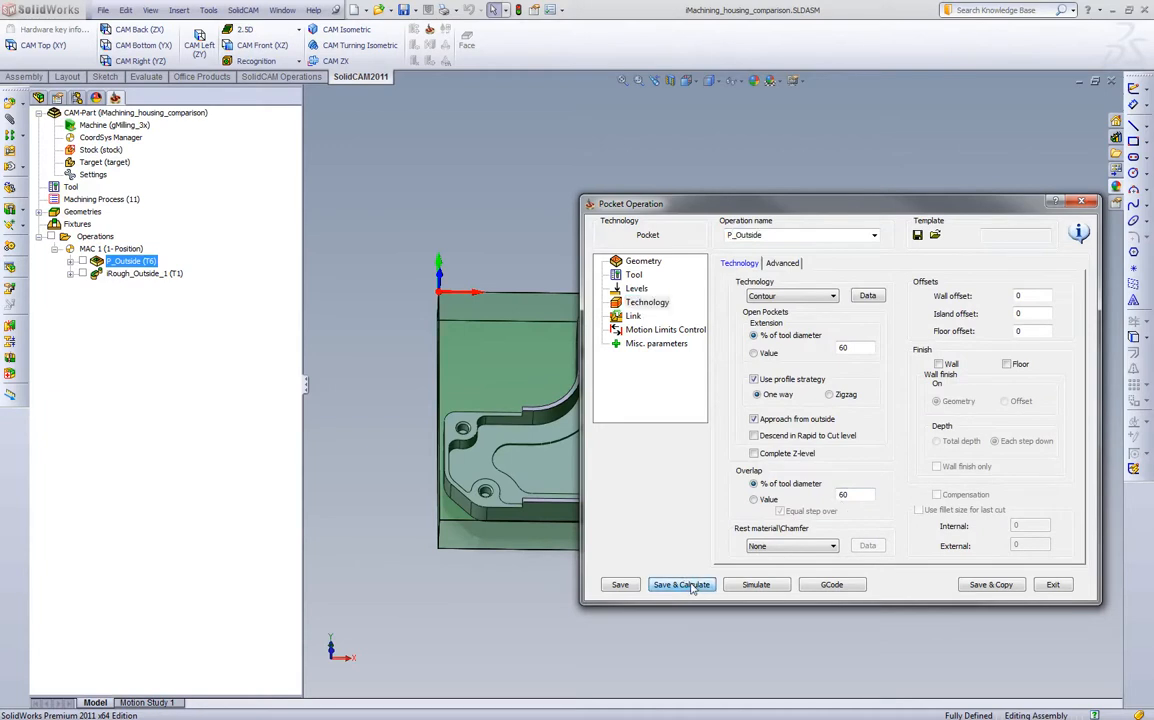
Step: Simulate the P_Outside toolpath on the host CAD model at slightly reduced speed, check its machining time, and close the simulation
left_click(748, 586)
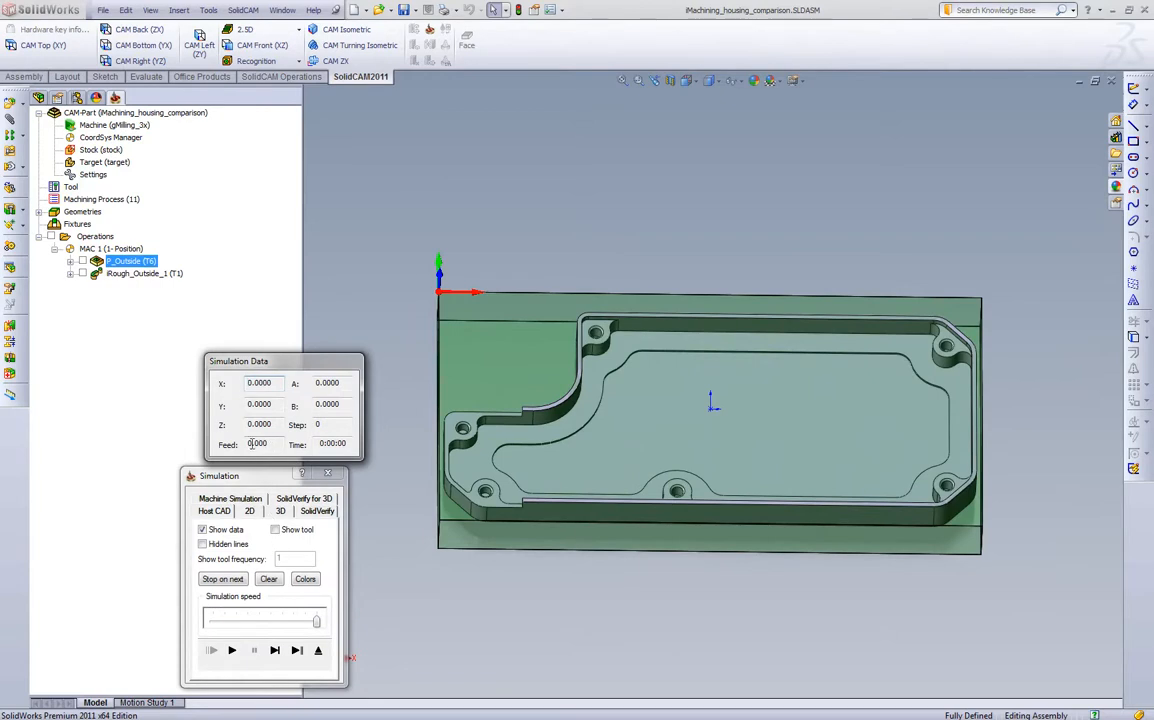
left_click(301, 621)
left_click(233, 651)
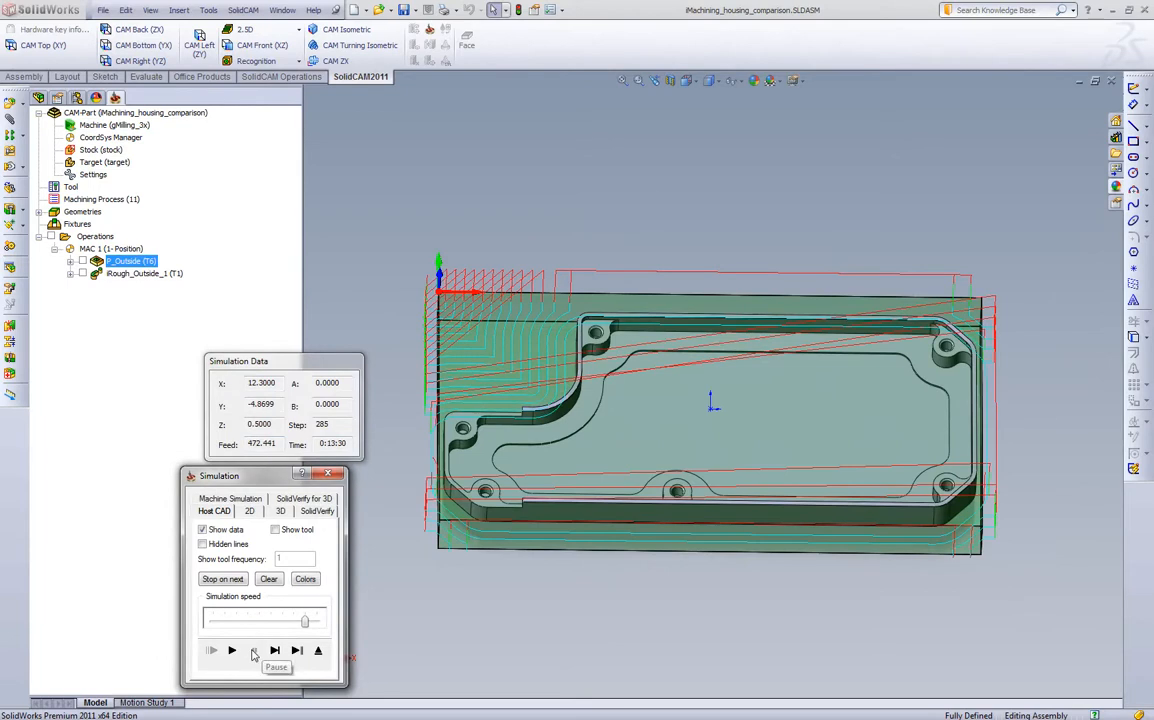
left_click(330, 475)
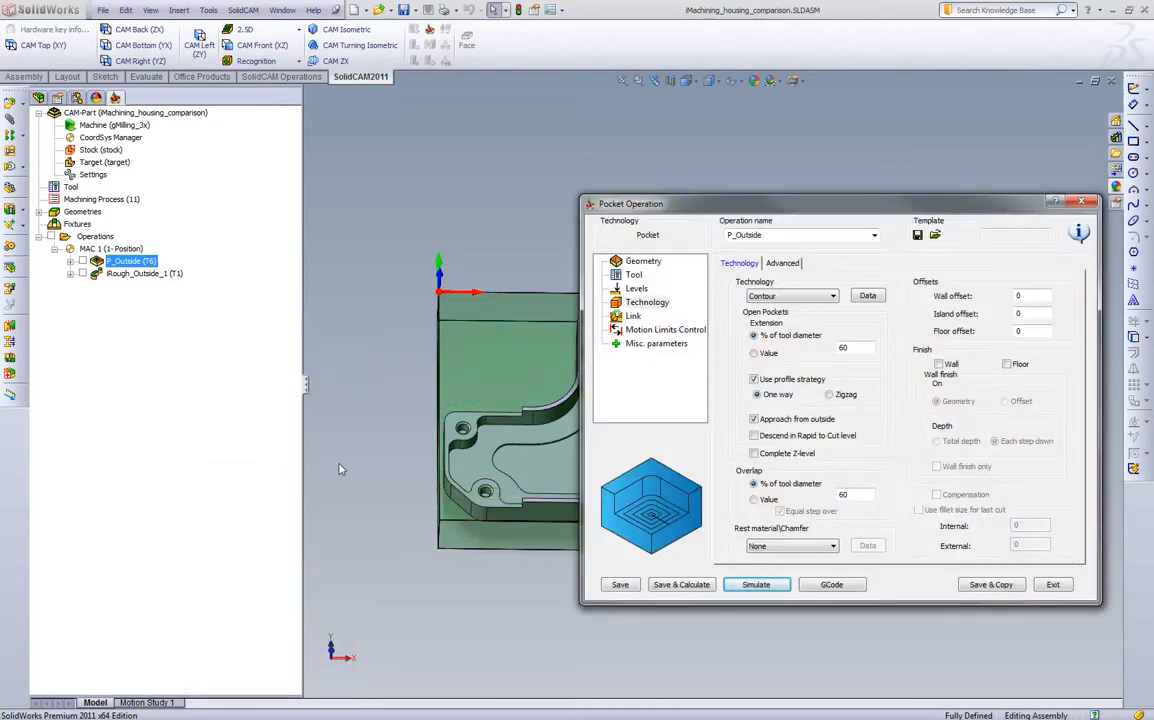
Step: Set the step down in P_Outside's milling levels to 0.5
left_click(634, 288)
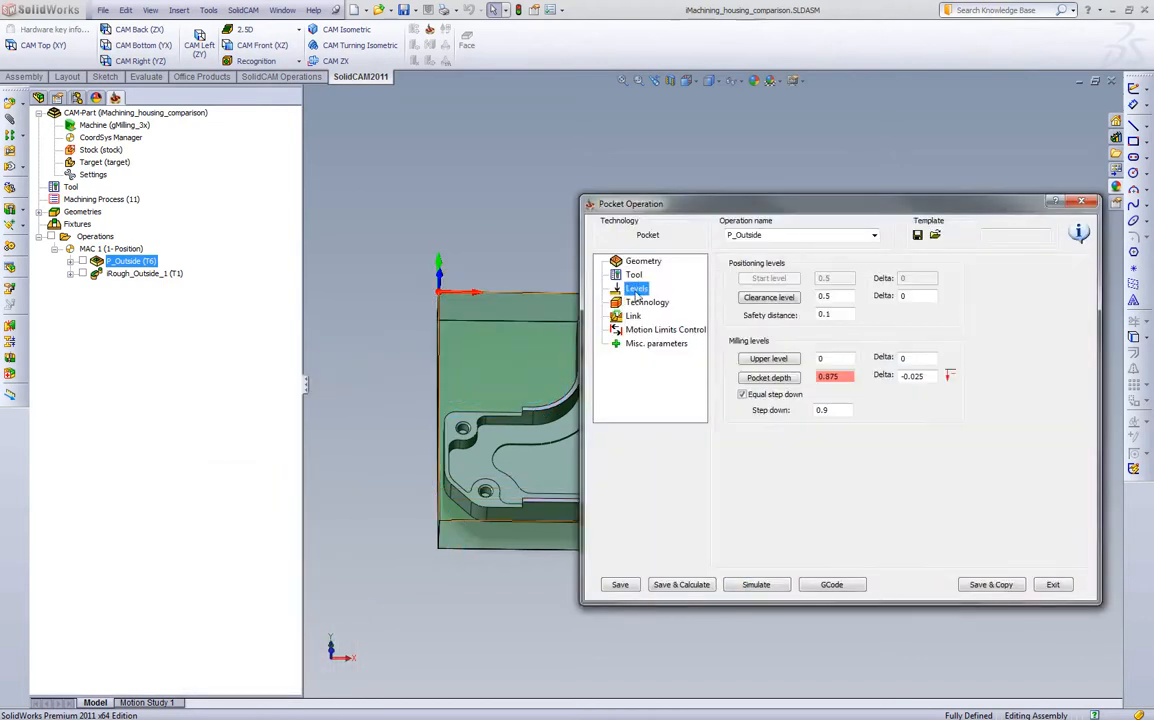
double_click(838, 410)
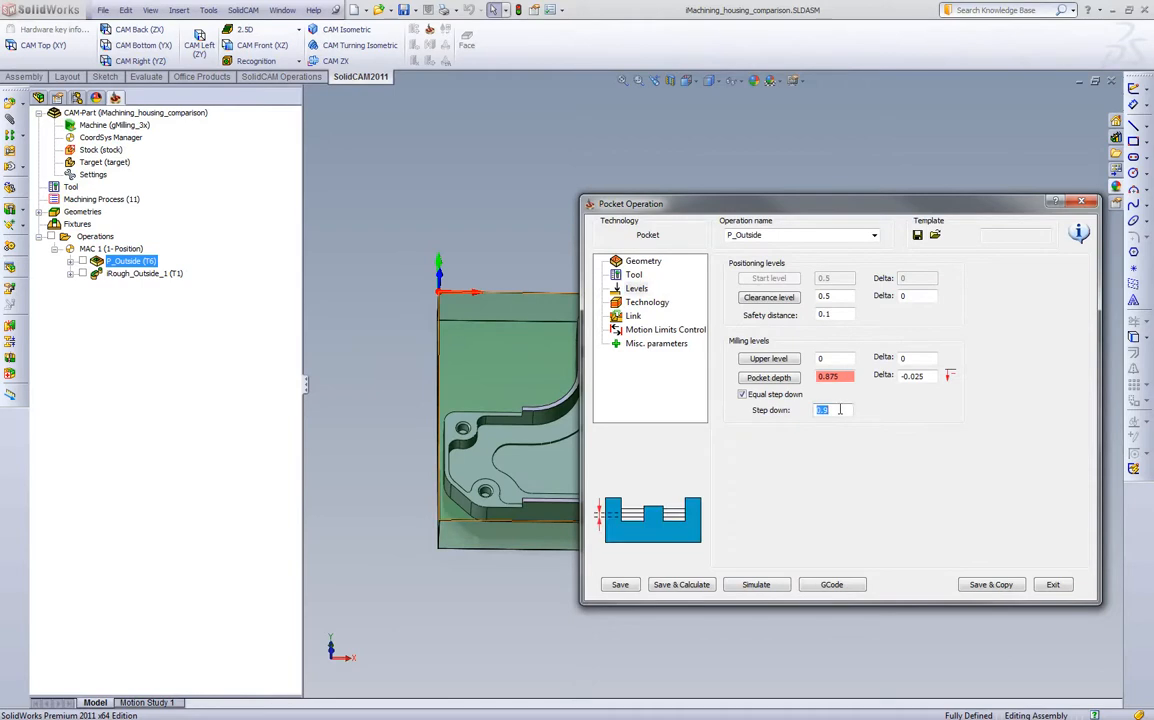
type("0")
Step: Simulate P_Outside with the 0.5 step down, inspect its machining time and the layered toolpath, and exit the simulation
left_click(757, 584)
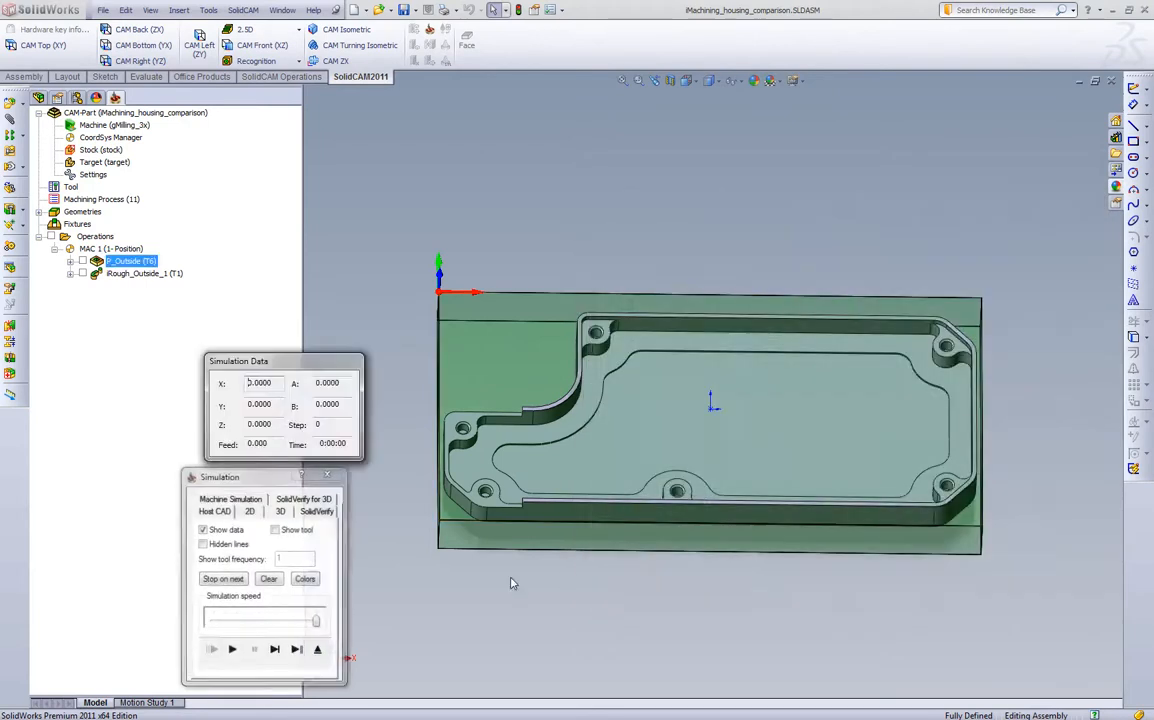
left_click(233, 649)
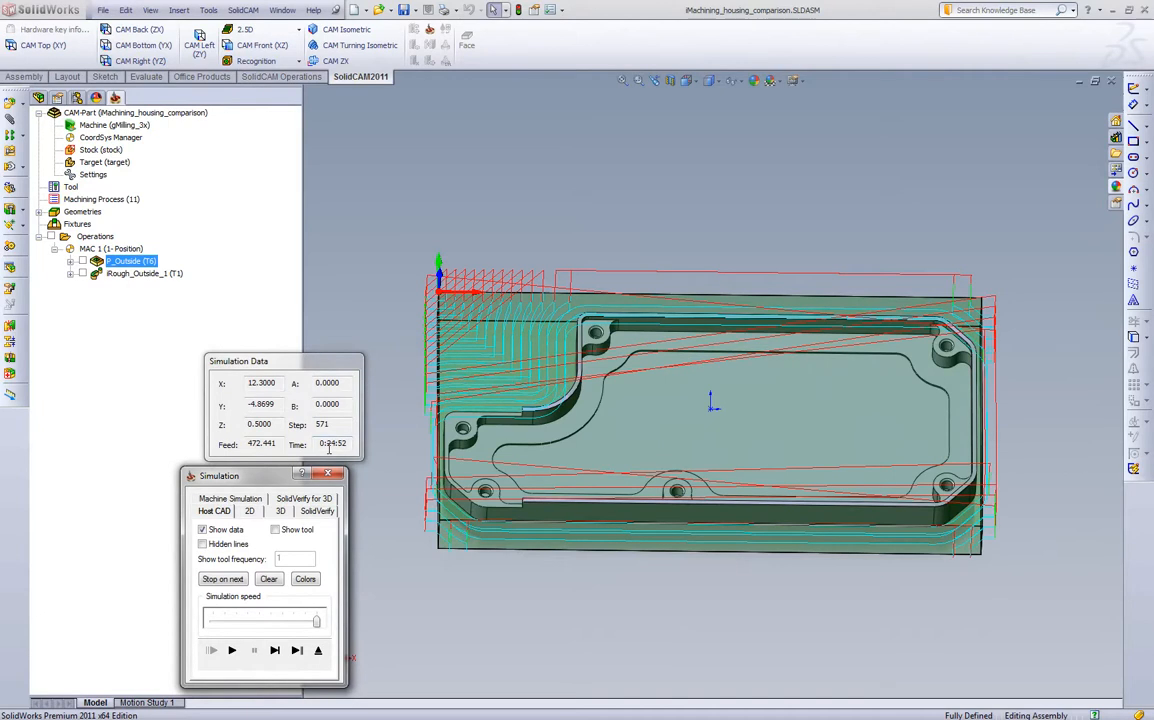
middle_click_drag(640, 590, 655, 543)
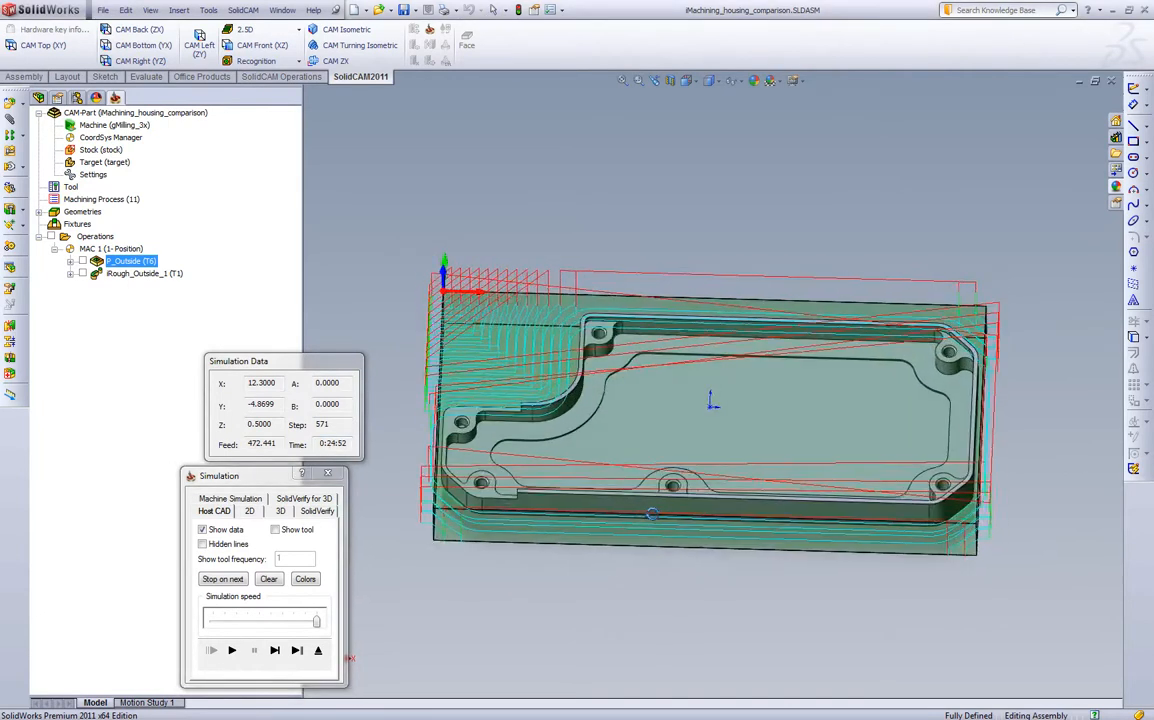
left_click(318, 650)
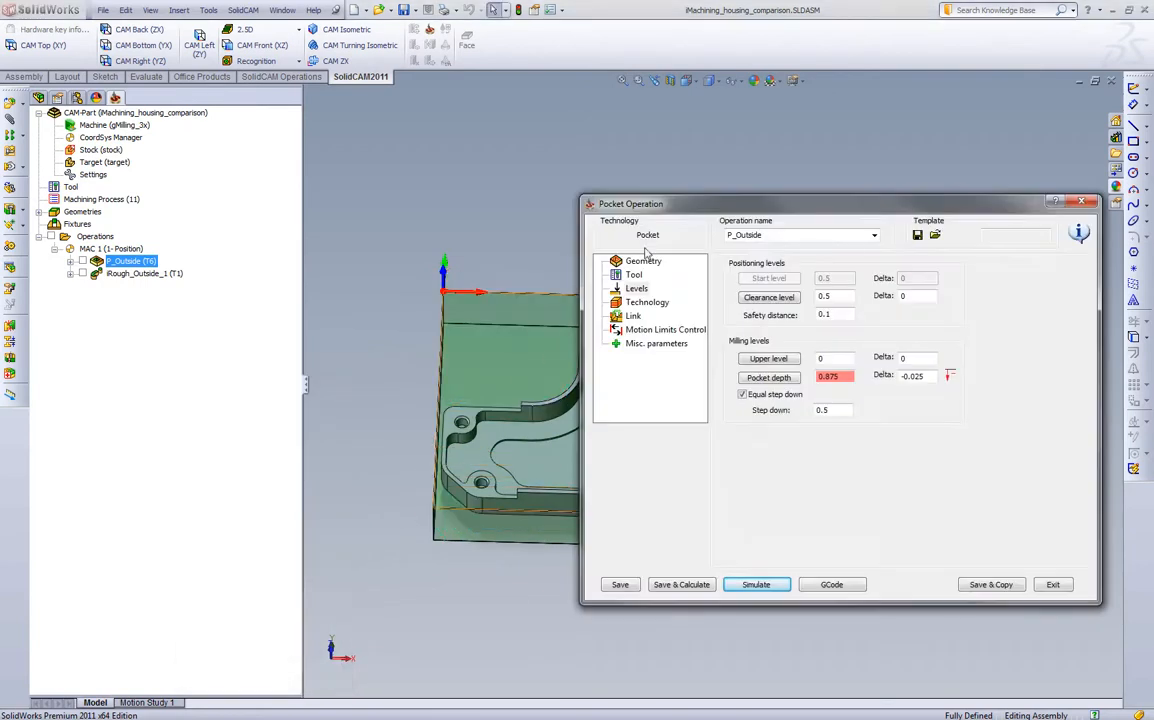
Step: Move the operation dialog off the part, check the lengths of the stock's long back edge and short side edge, and close the operation
left_click_drag(627, 203, 169, 211)
left_click(680, 298)
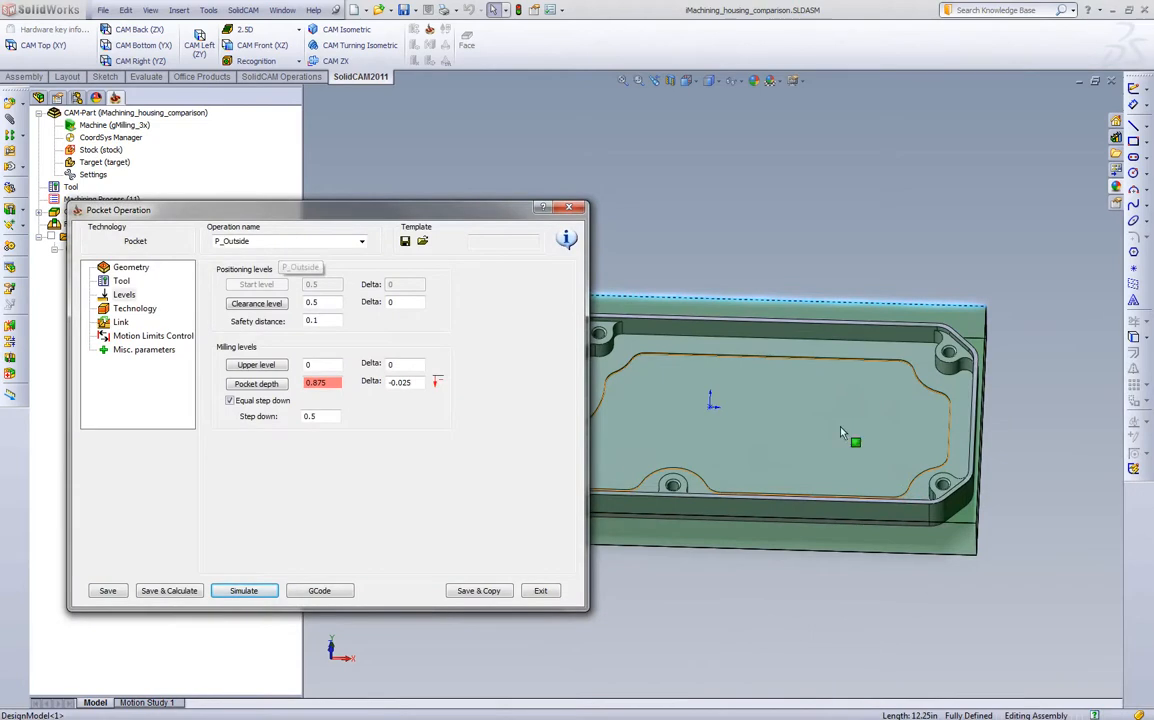
left_click(984, 332)
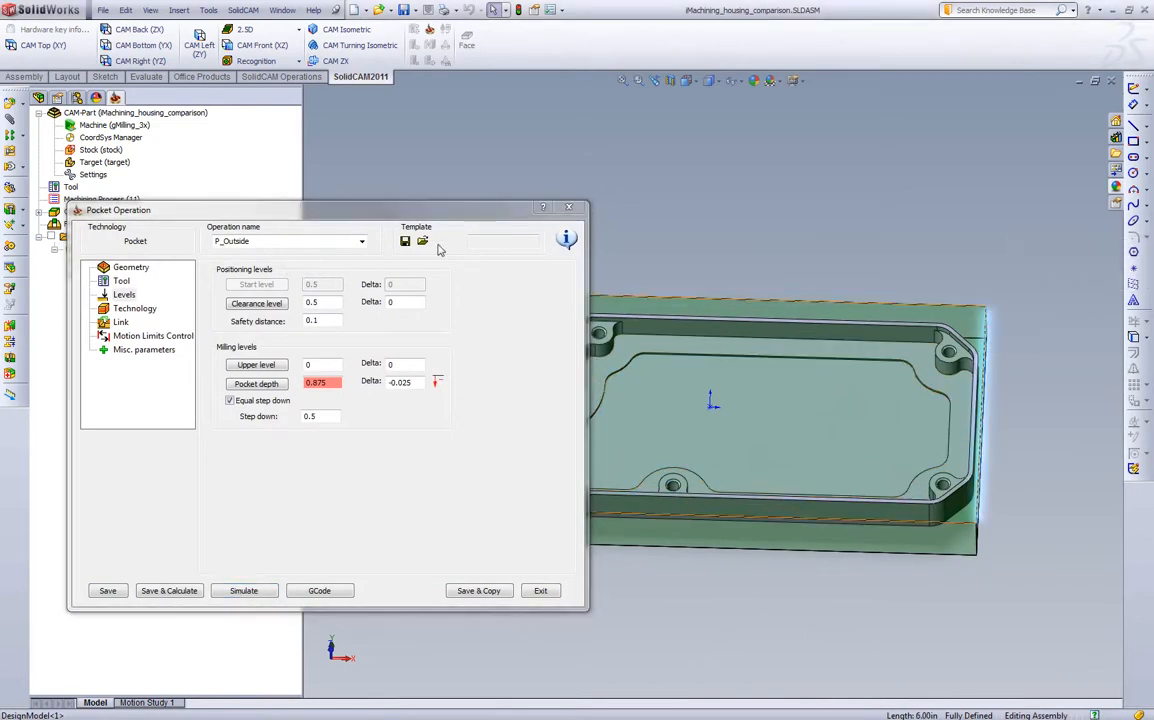
left_click(572, 208)
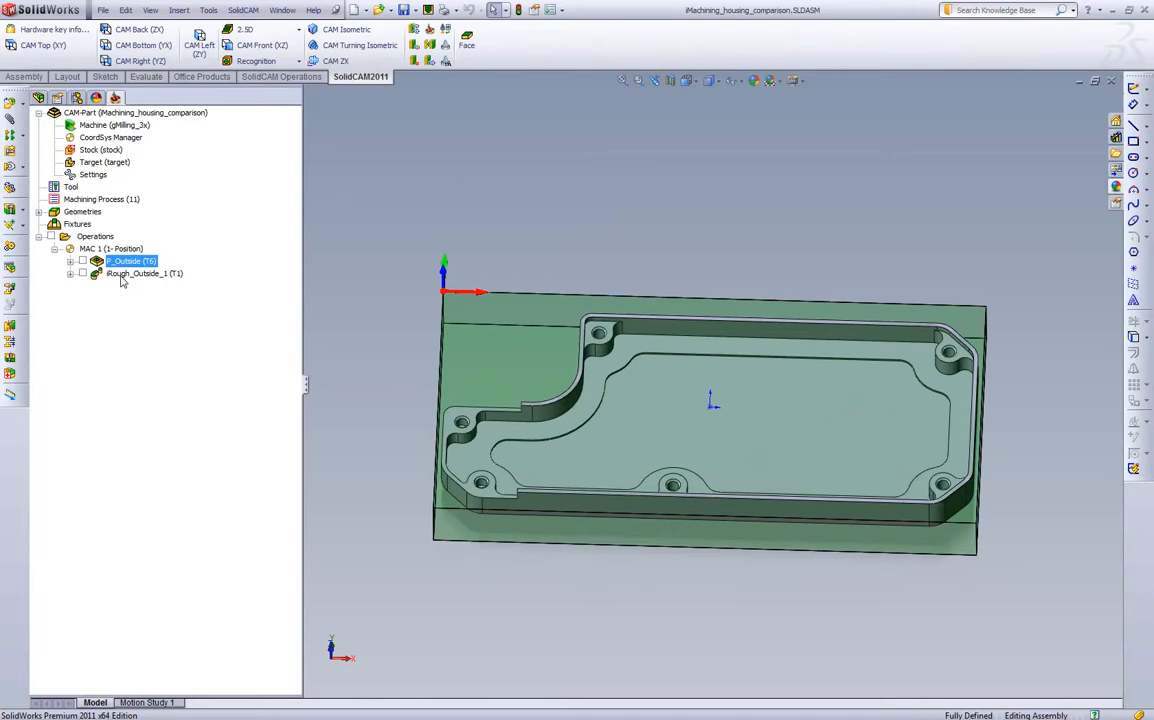
Step: In the iRough_Outside_1 operation, turn the wizard off and set the spin rate to 763 rpm and Feed XY to 12.5 inch/min
double_click(121, 277)
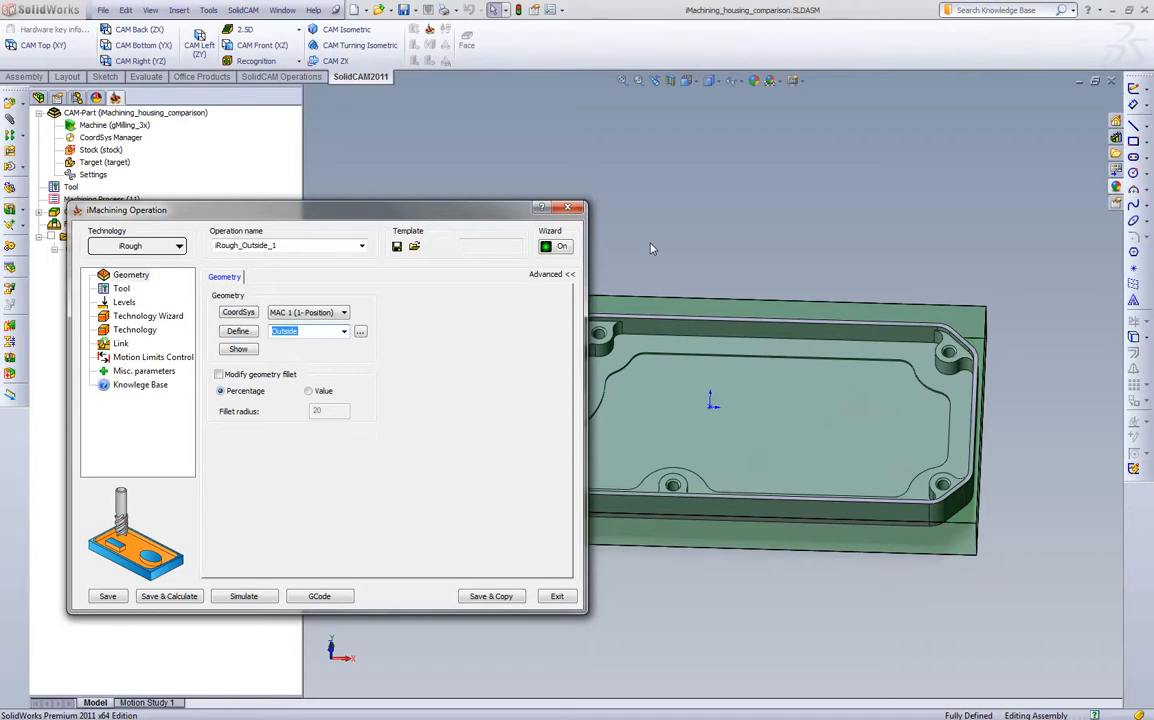
left_click(128, 276)
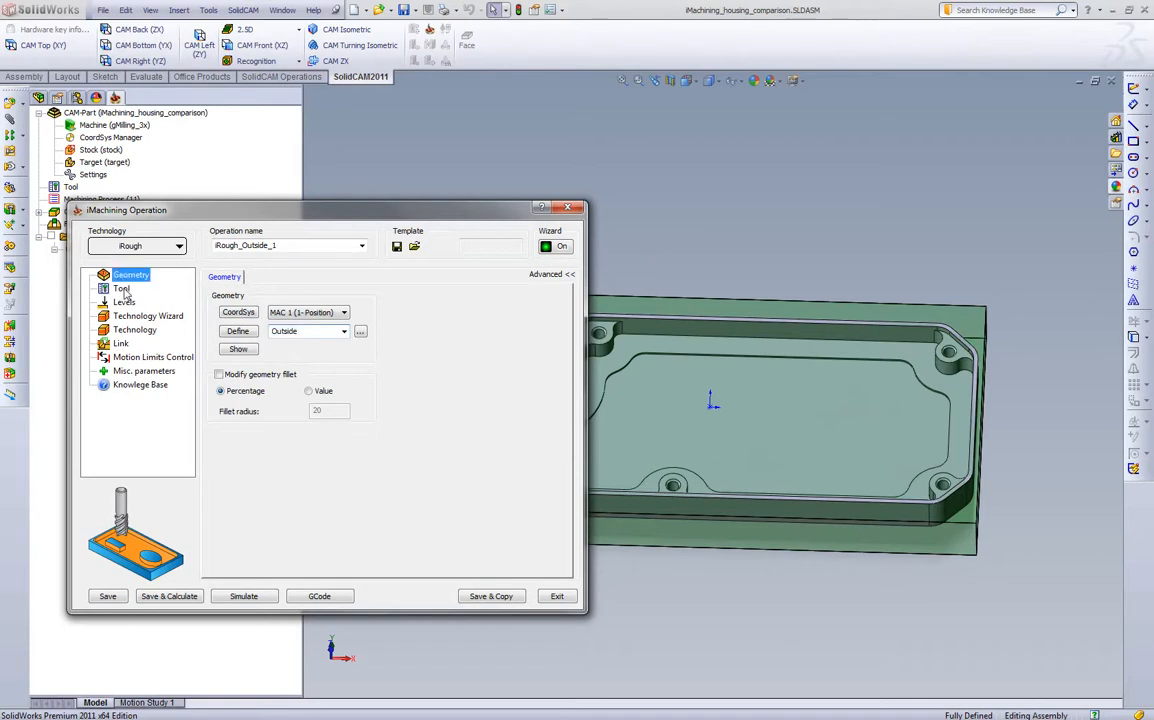
left_click(122, 289)
left_click(248, 284)
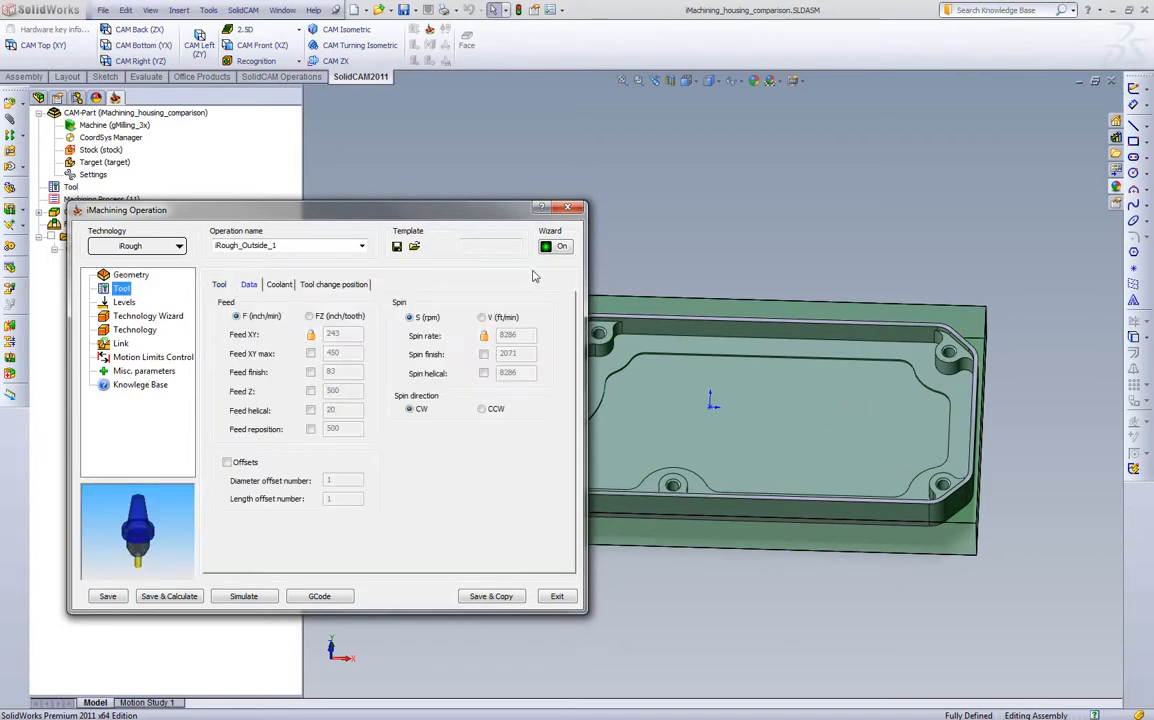
left_click(553, 246)
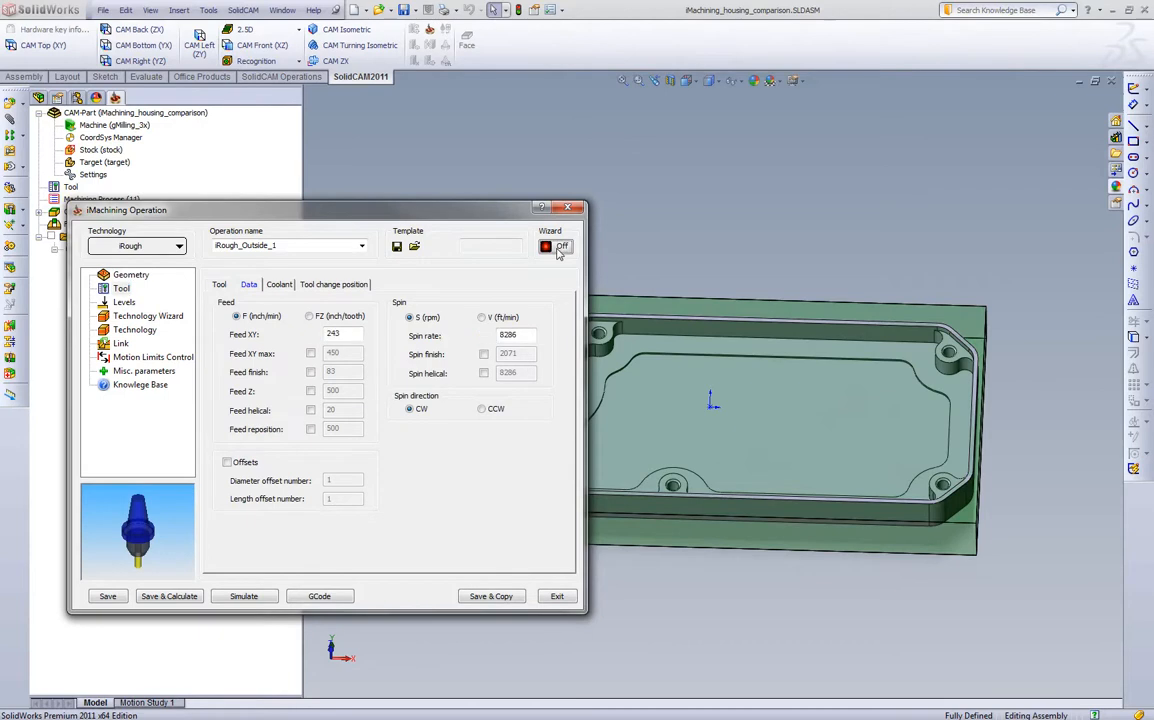
double_click(522, 334)
type("763")
double_click(356, 334)
type("12.5")
Step: Set iRough_Outside_1's max cutting angle to 80, check the equivalent step-over values, and return to angle mode
left_click(127, 331)
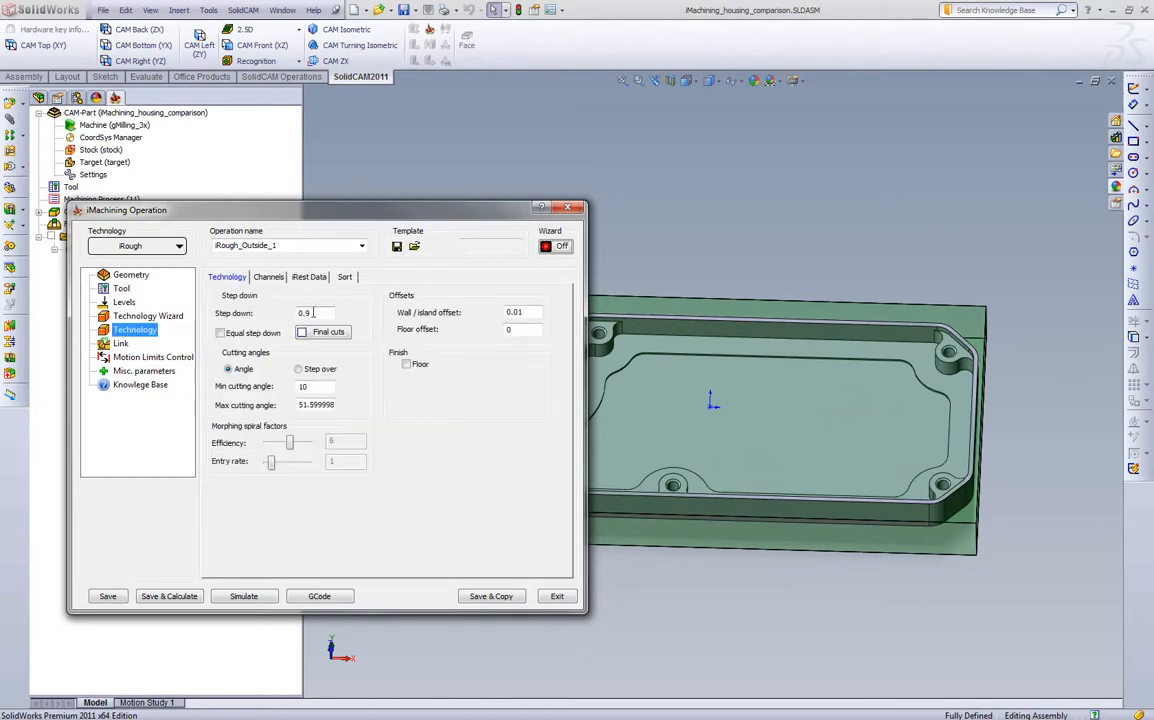
left_click(315, 405)
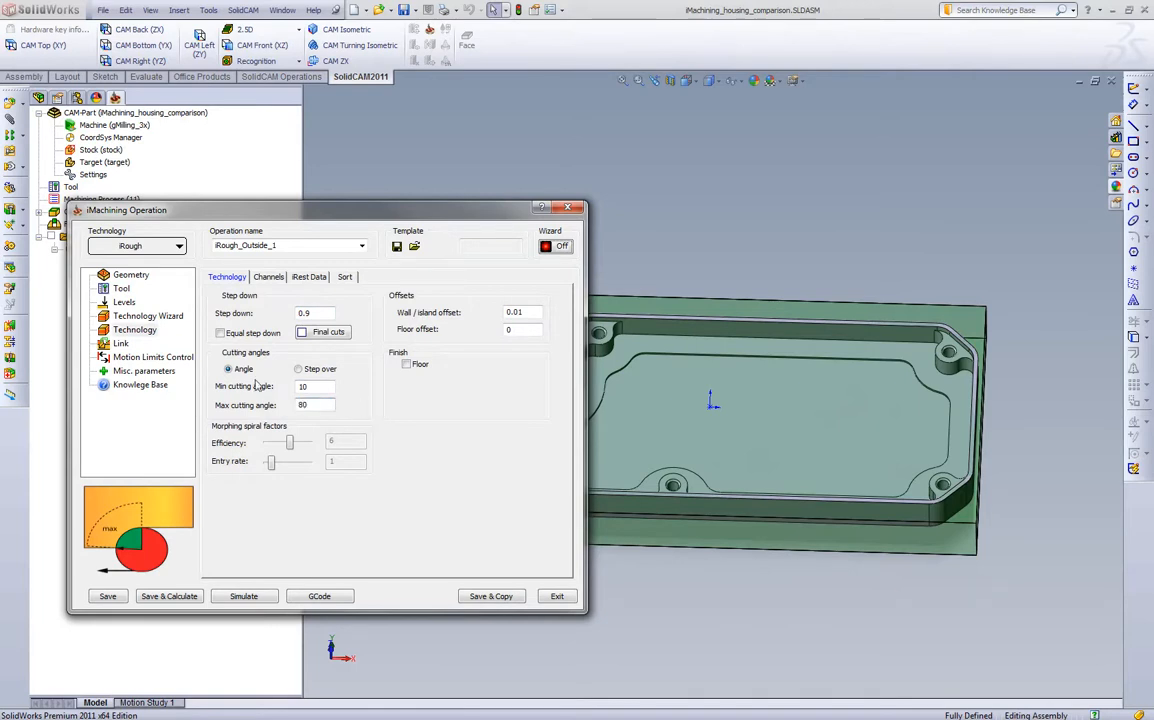
left_click(316, 372)
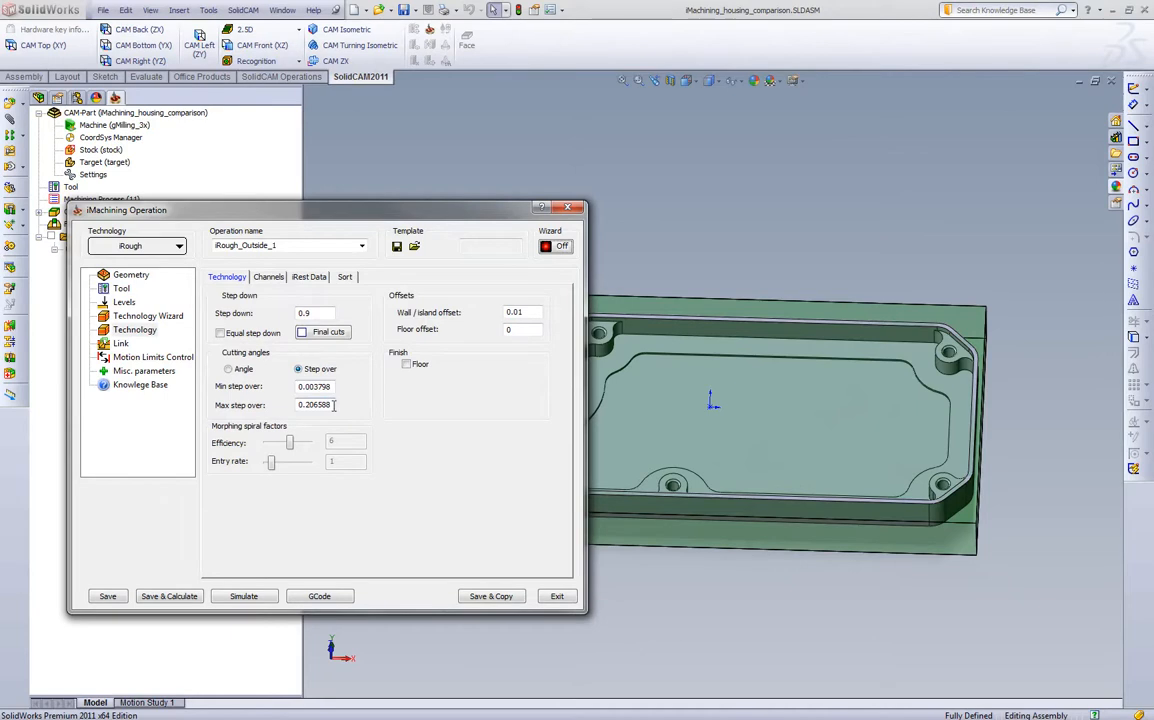
left_click(238, 369)
Step: Set the min cutting angle of iRough_Outside_1 to 45, then save and calculate the operation
double_click(312, 386)
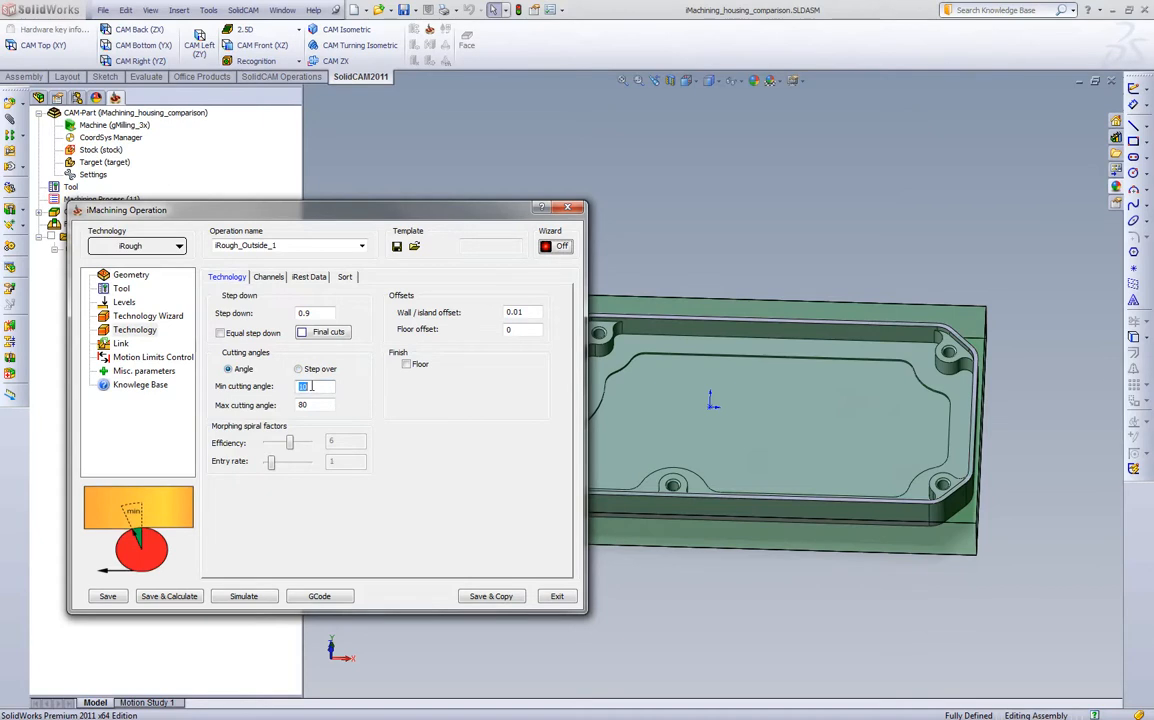
type("45")
left_click(181, 595)
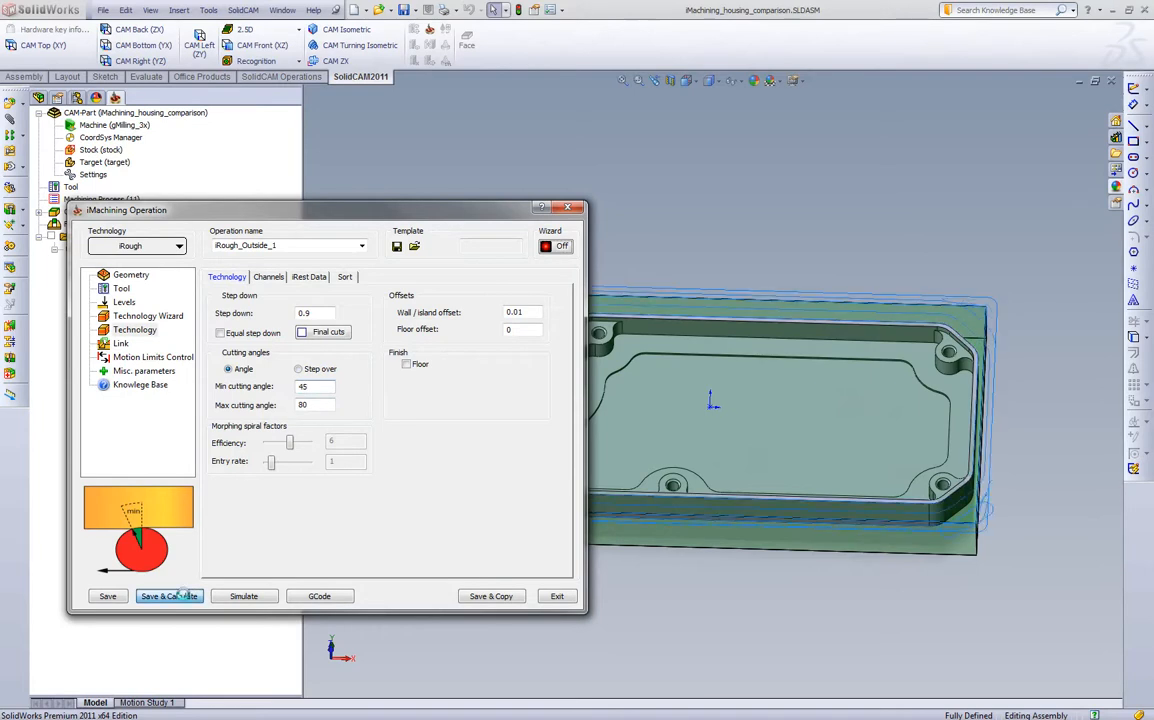
Step: Simulate the iRough_Outside_1 toolpath on the CAD model and examine it from a low angle and from above
left_click(242, 596)
left_click(232, 650)
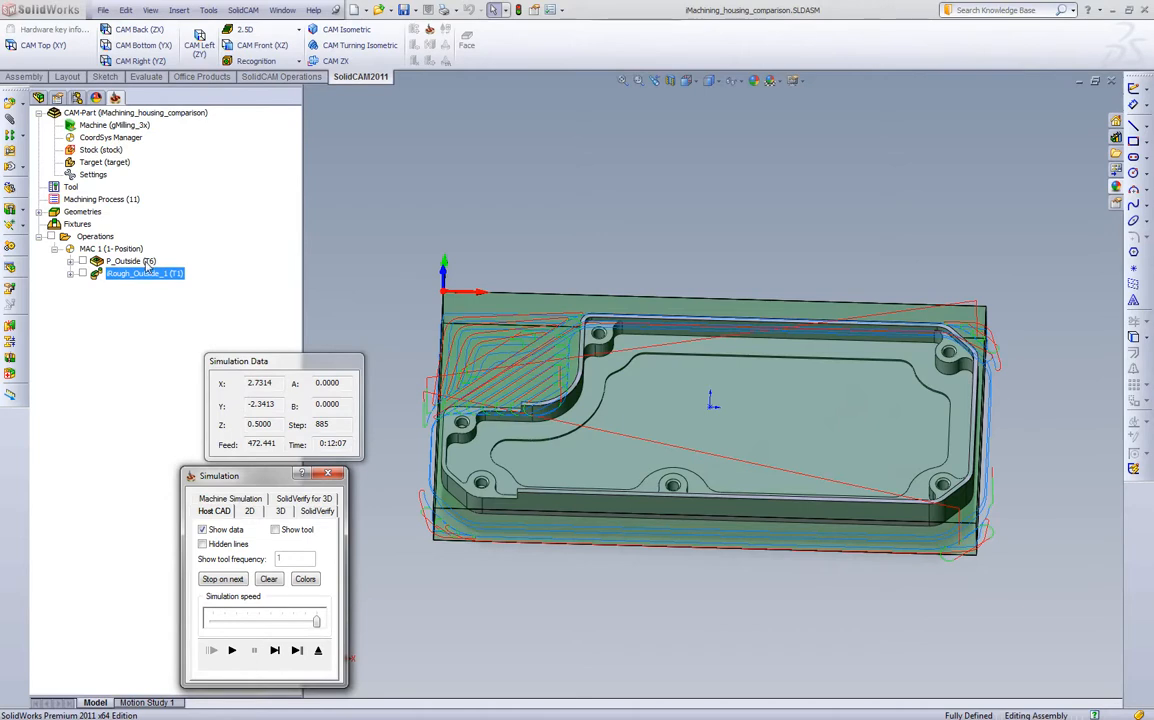
middle_click_drag(597, 510, 603, 452)
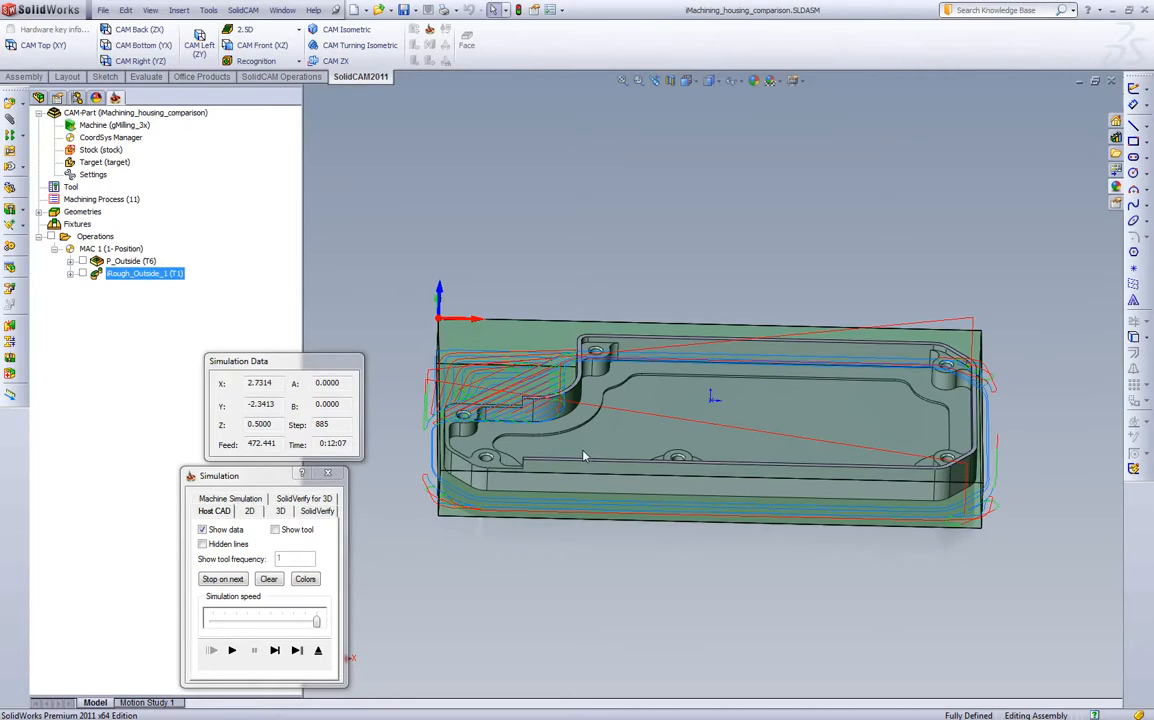
middle_click_drag(621, 390, 621, 540)
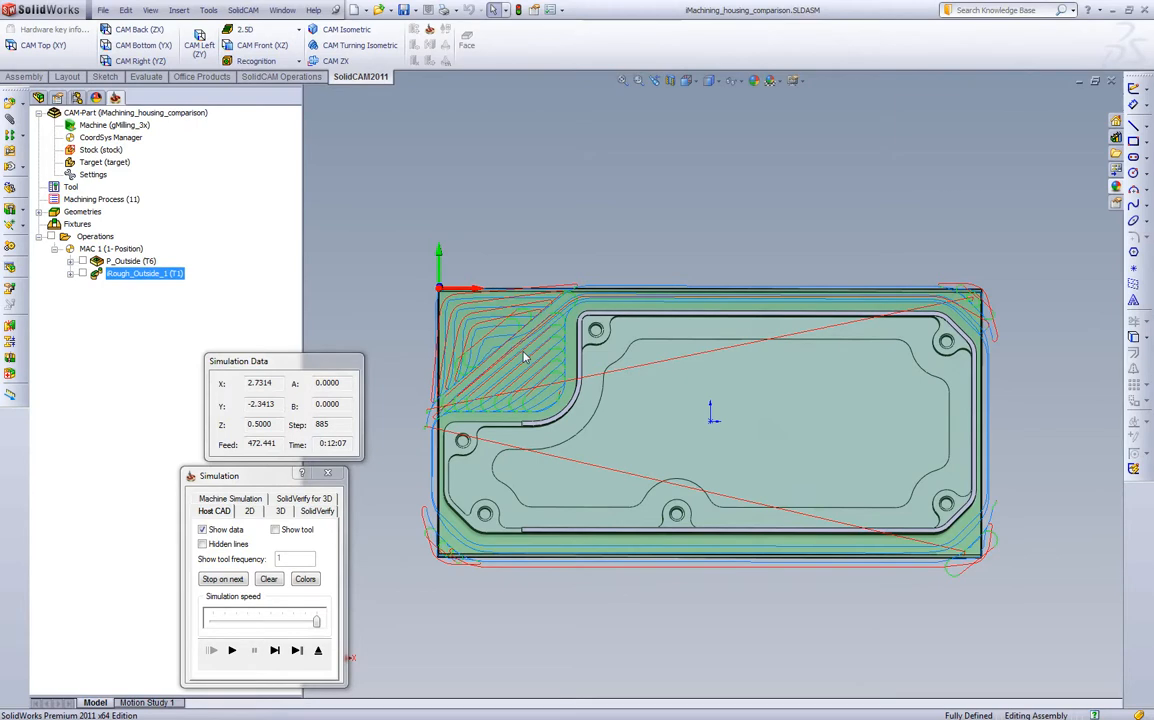
Step: Step through the first moves of the iRough_Outside_1 simulation one at a time and examine the feed values and tool entry
left_click(276, 651)
left_click(277, 652)
left_click(277, 652)
left_click(277, 652)
left_click(277, 652)
left_click(277, 652)
left_click(277, 652)
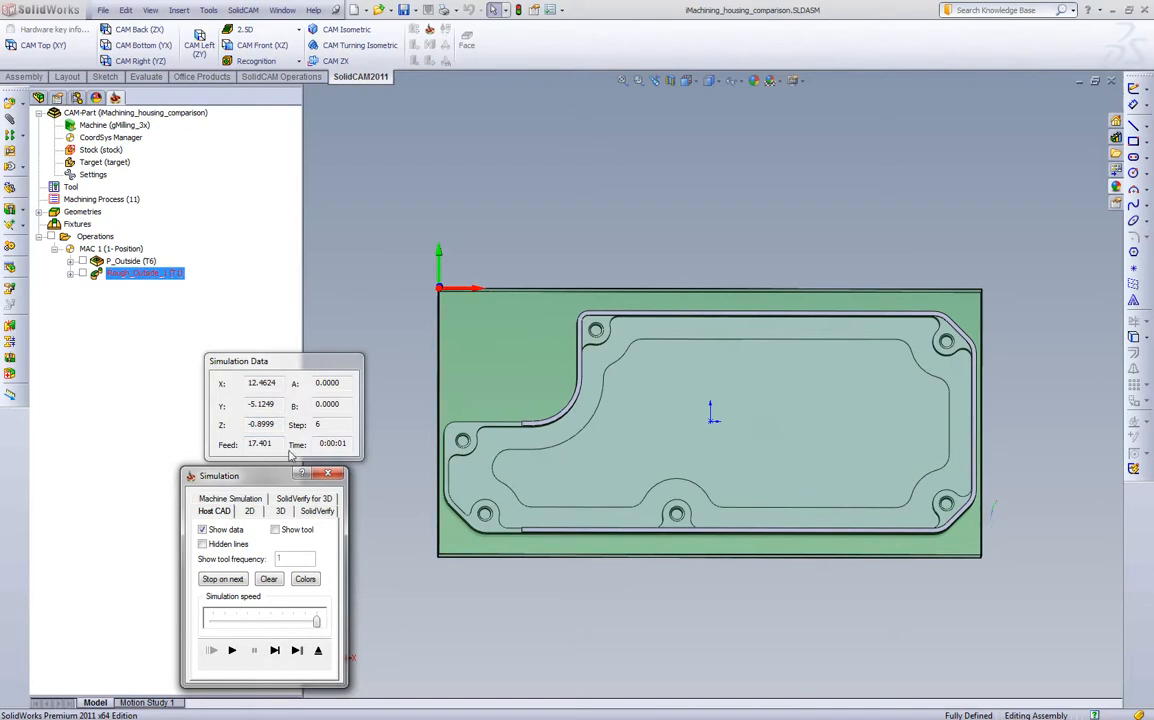
left_click(274, 650)
left_click(274, 650)
left_click(274, 650)
left_click(274, 650)
left_click(275, 651)
left_click(275, 652)
left_click(275, 652)
left_click(275, 652)
left_click(275, 652)
left_click(275, 652)
left_click(275, 652)
left_click(275, 652)
middle_click_drag(507, 580, 541, 481)
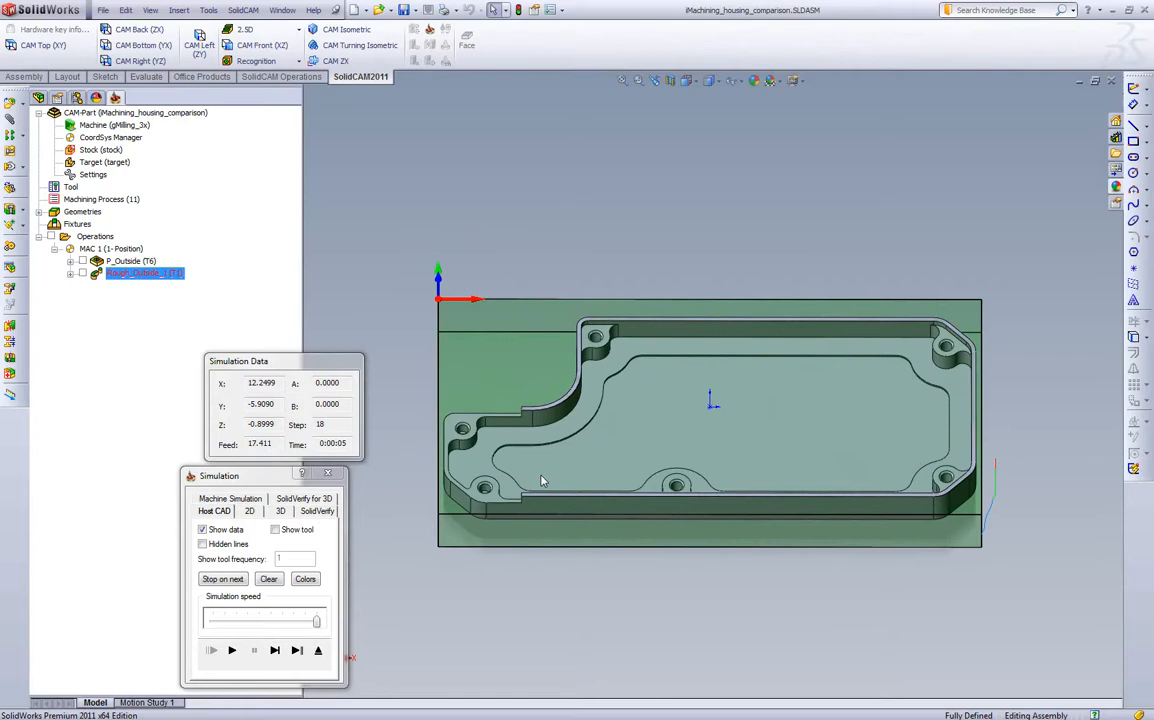
Step: Run the iRough_Outside_1 simulation to the end, inspect the toolpath depth around the part, and exit the simulation and the operation
left_click(231, 650)
mouse_move(630, 462)
middle_mouse_down()
mouse_move(638, 415)
mouse_move(649, 543)
middle_mouse_up()
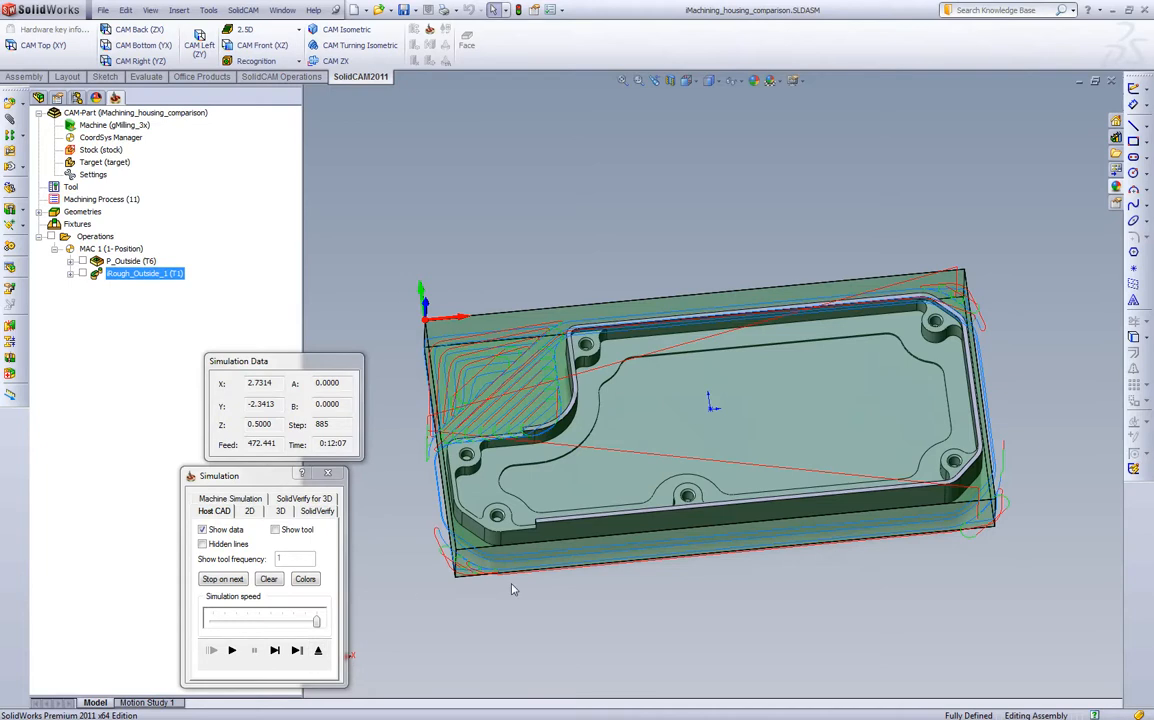
middle_click_drag(511, 590, 513, 474)
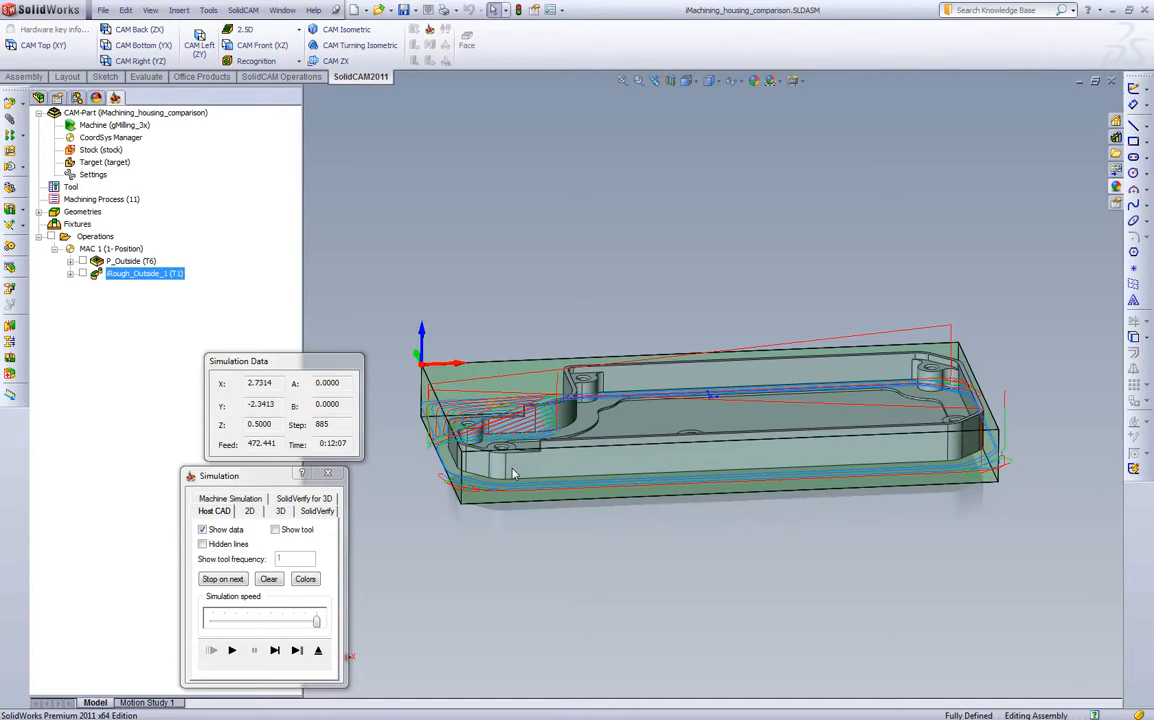
left_click(318, 650)
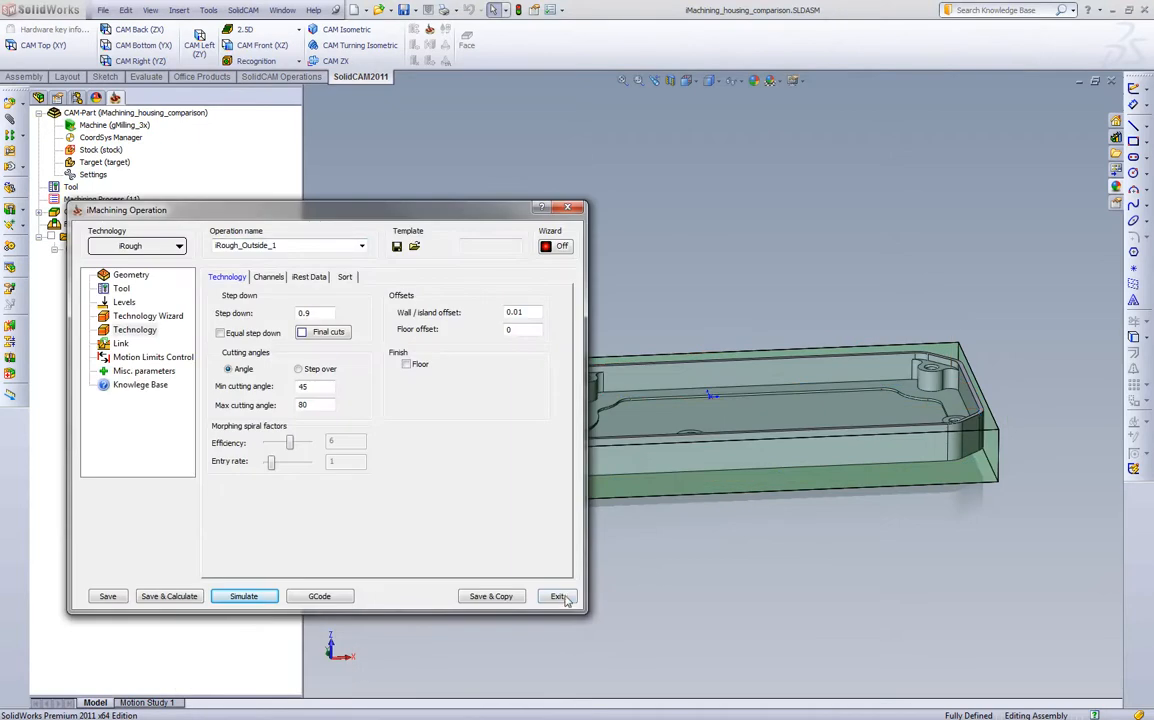
left_click(557, 596)
Step: Check the tool of the P_Outside operation and switch its feed units to inch/tooth
middle_click_drag(642, 342, 645, 362)
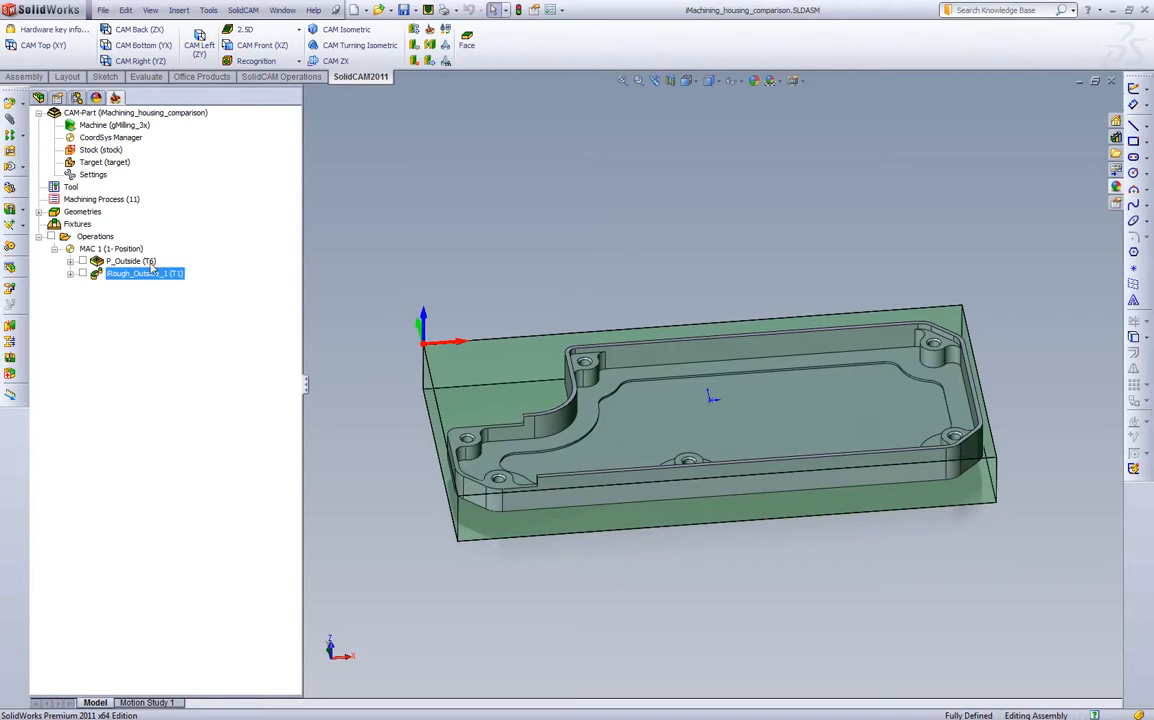
double_click(145, 261)
left_click(121, 282)
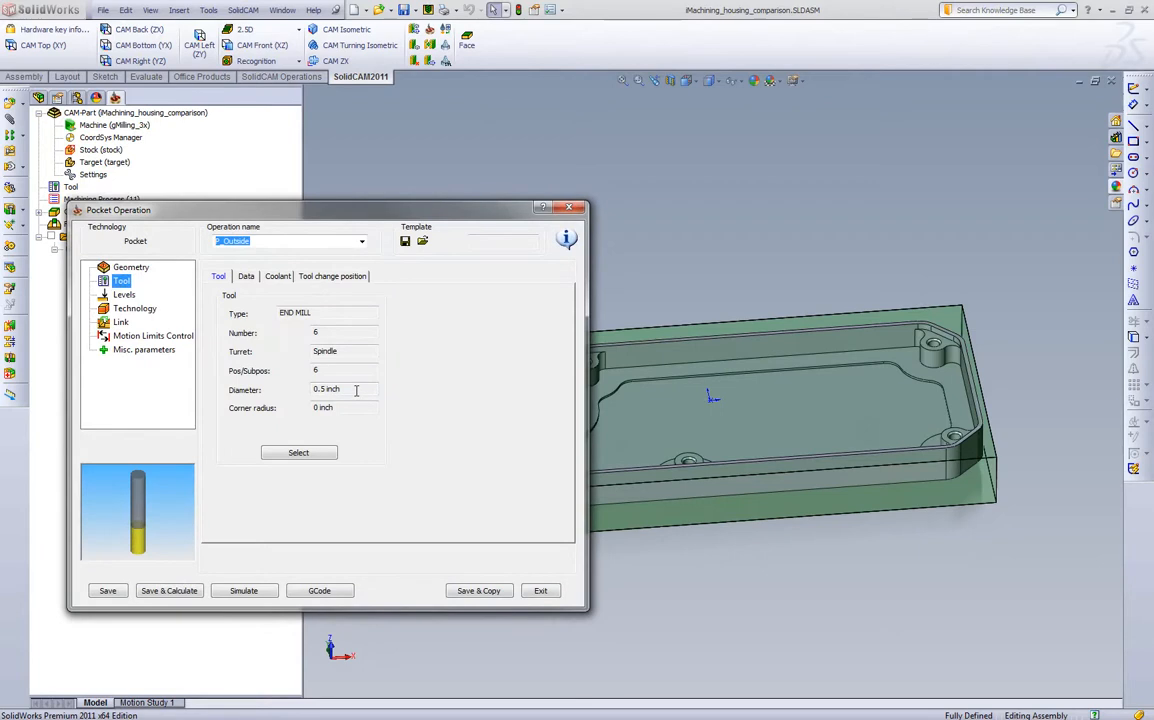
left_click(246, 276)
left_click(334, 308)
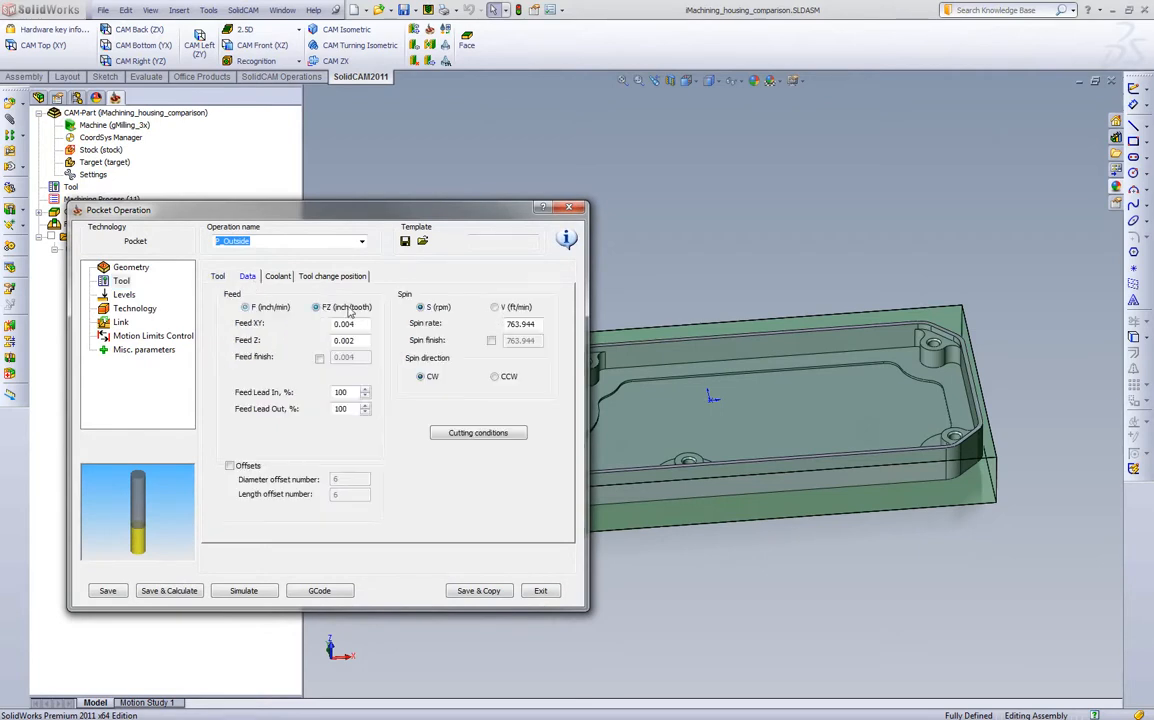
Step: Set P_Outside's spin rate to 2500 rpm, check the equivalent cutting speed in ft/min, and return the feed to inch/min
left_click(494, 307)
left_click(438, 307)
double_click(531, 323)
type("2500")
left_click(494, 307)
left_click(420, 307)
left_click(245, 307)
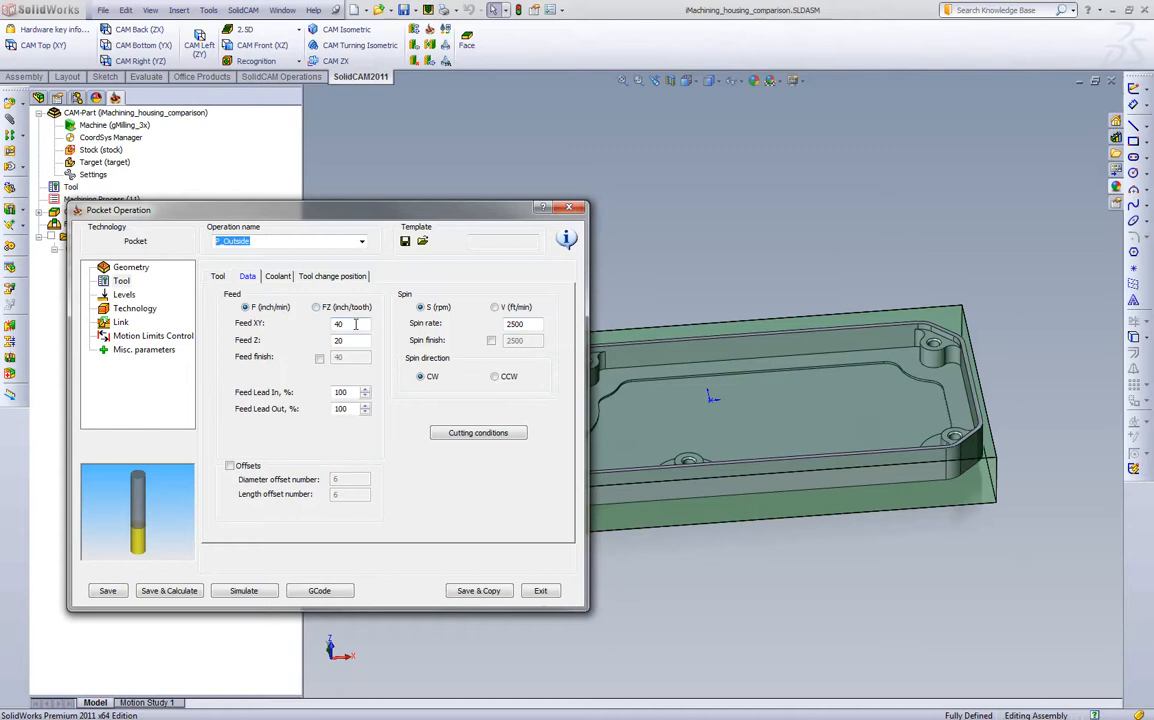
Step: Set P_Outside's step down to 0.25, then save and calculate the operation
left_click(124, 294)
type("0.25")
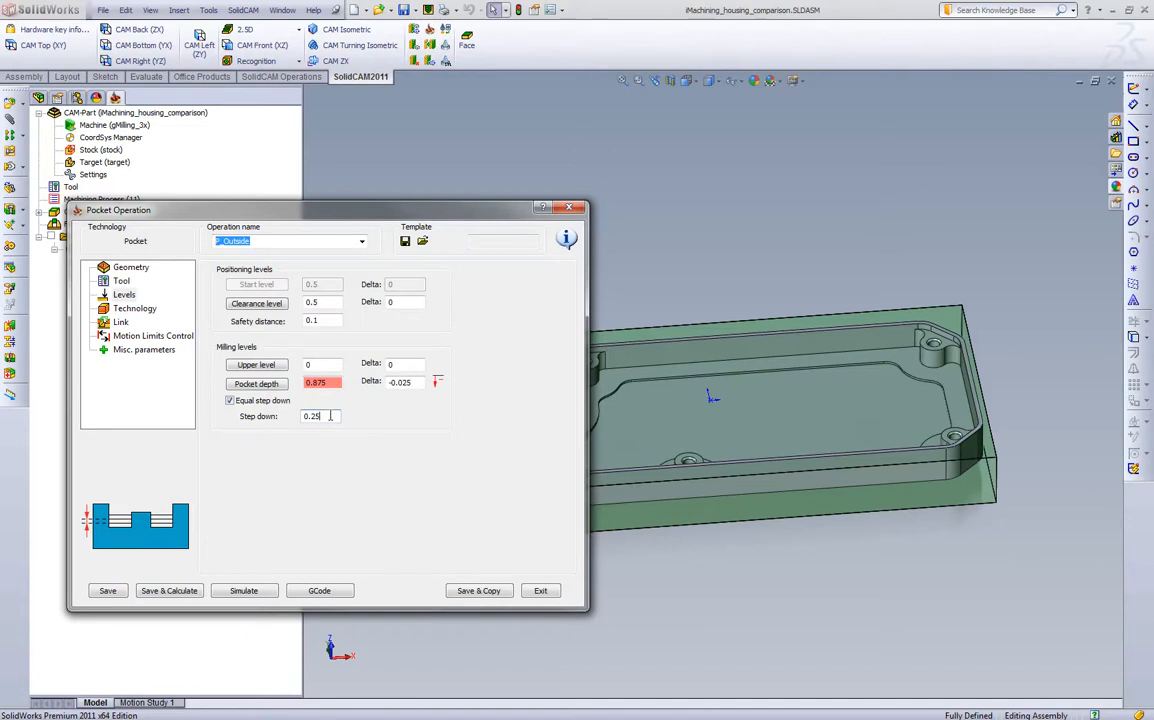
left_click(327, 416)
left_click(170, 591)
Step: Simulate the recalculated P_Outside toolpath, inspect it from above, and exit the simulation and the operation
left_click(244, 591)
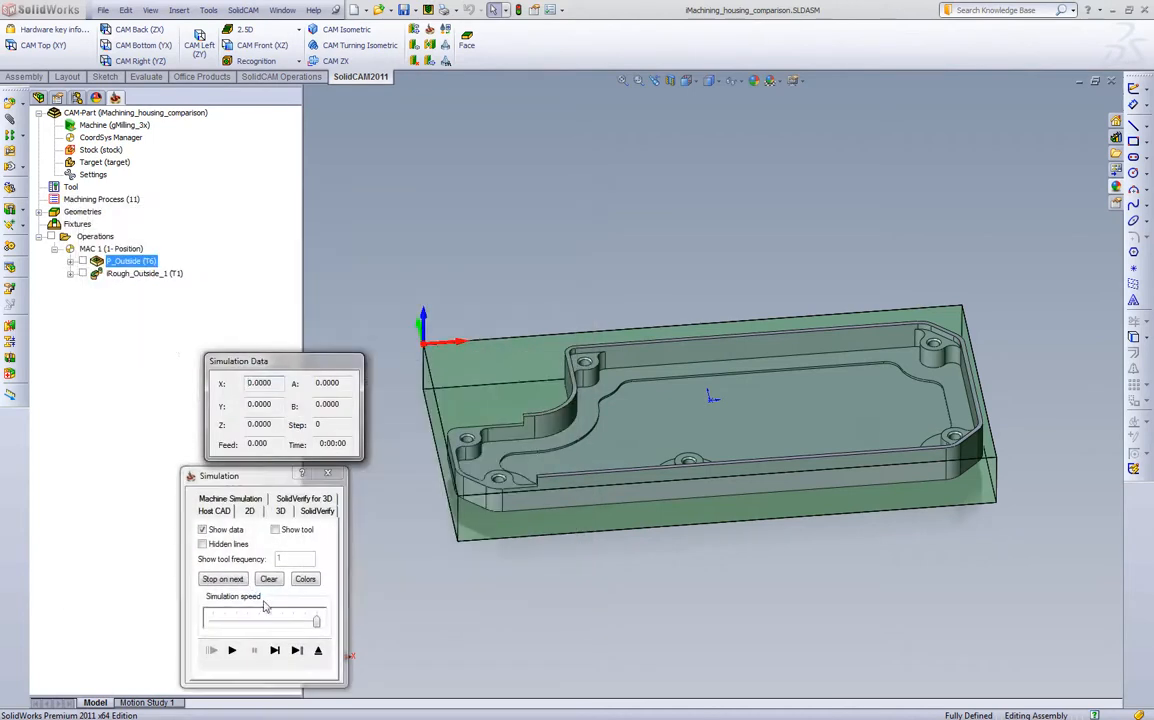
left_click(236, 653)
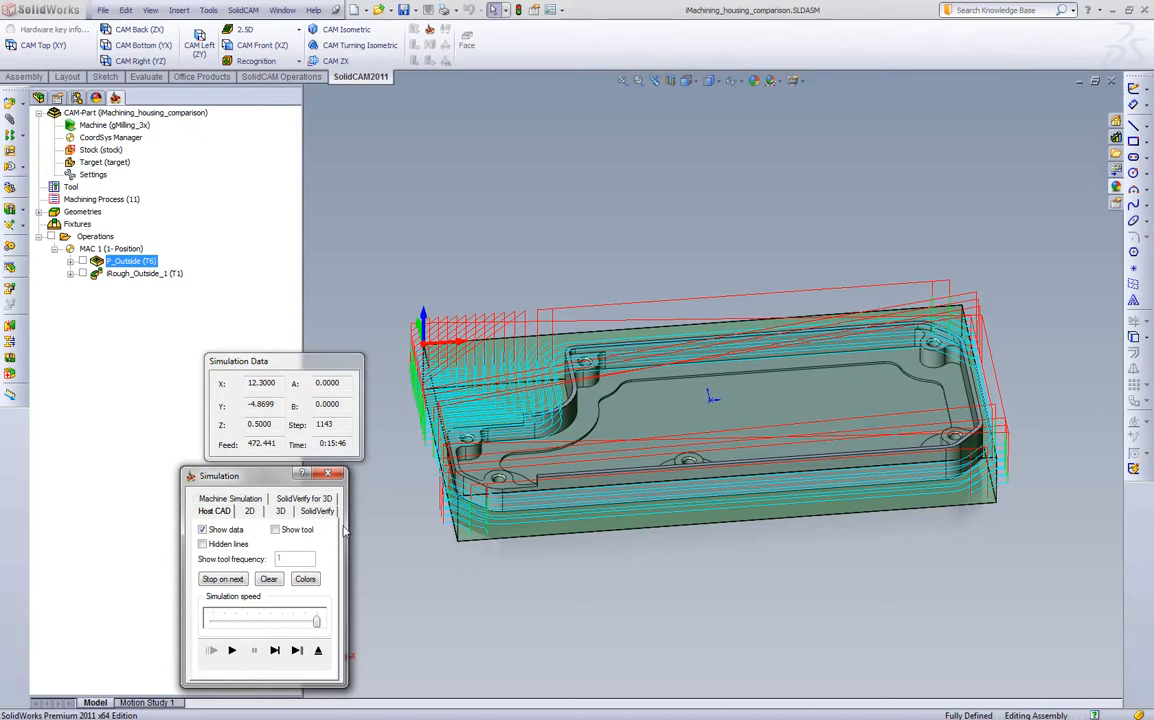
middle_click_drag(428, 528, 382, 540)
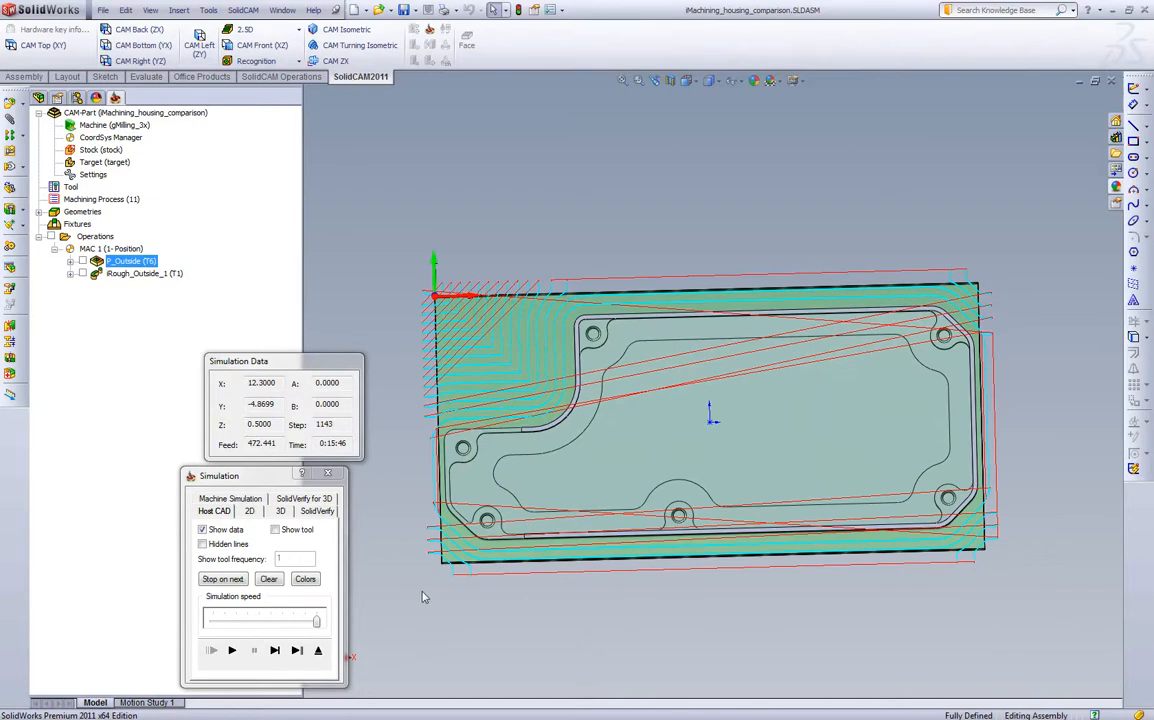
left_click(318, 650)
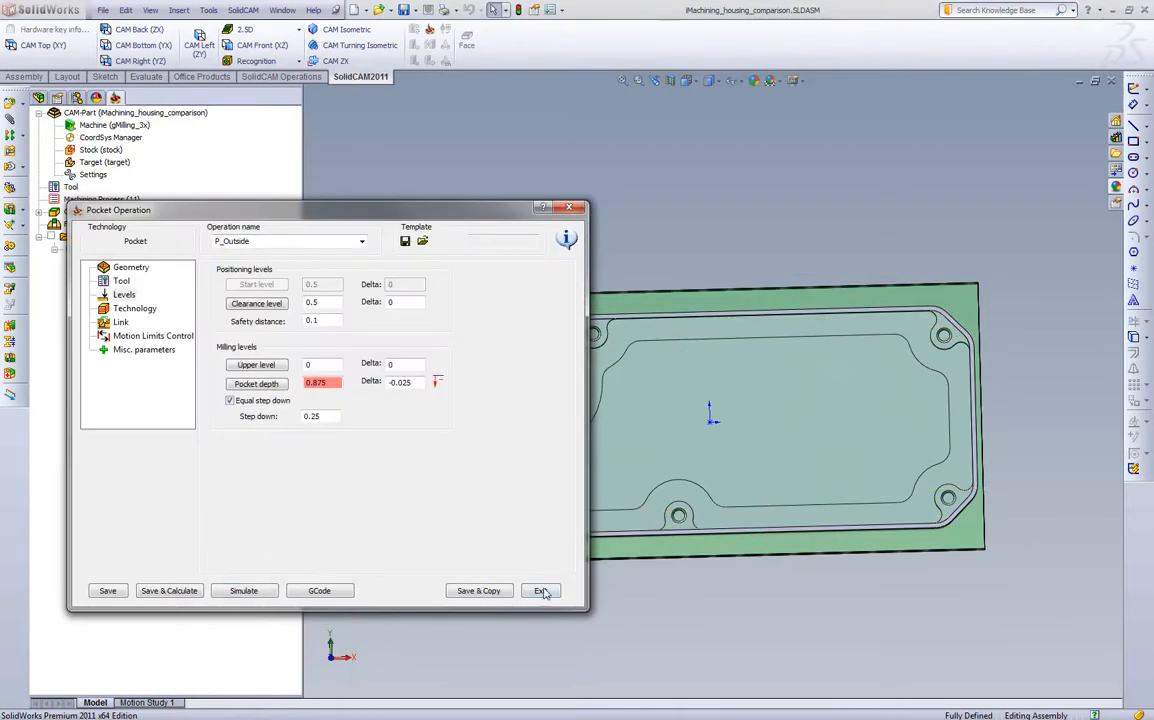
left_click(538, 590)
Step: In the iRough_Outside_1 operation, set the spin rate to 2500 rpm and Feed XY to 40 inch/min
double_click(145, 272)
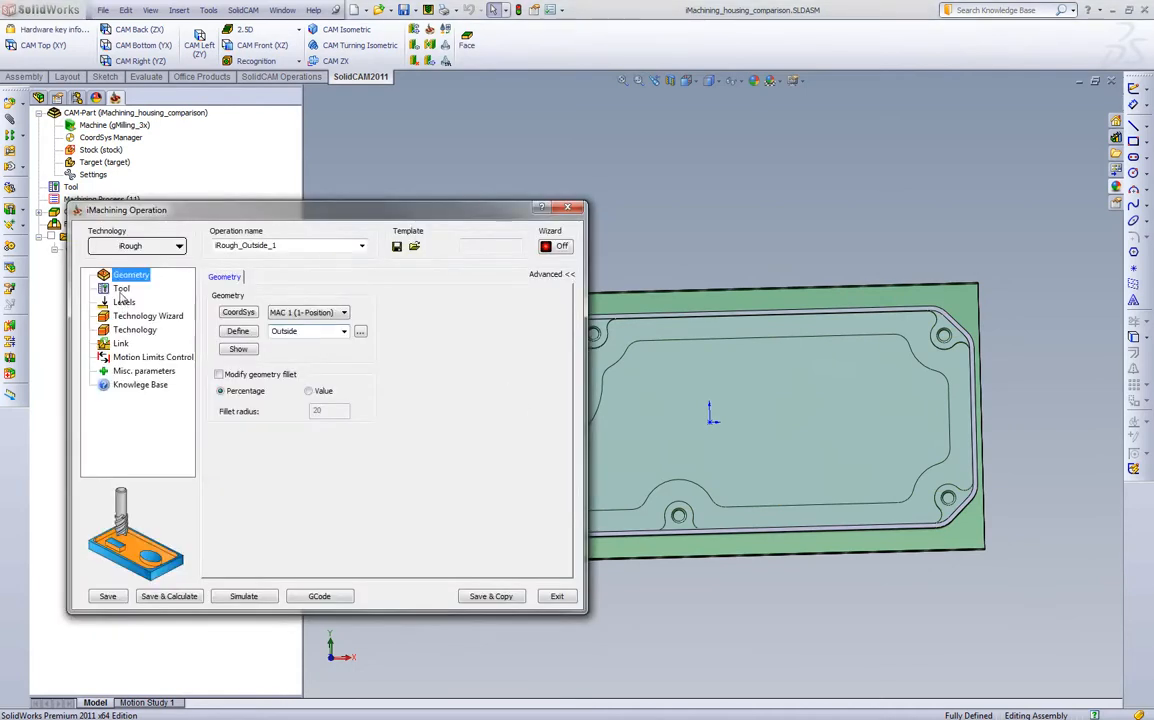
left_click(121, 288)
left_click(248, 284)
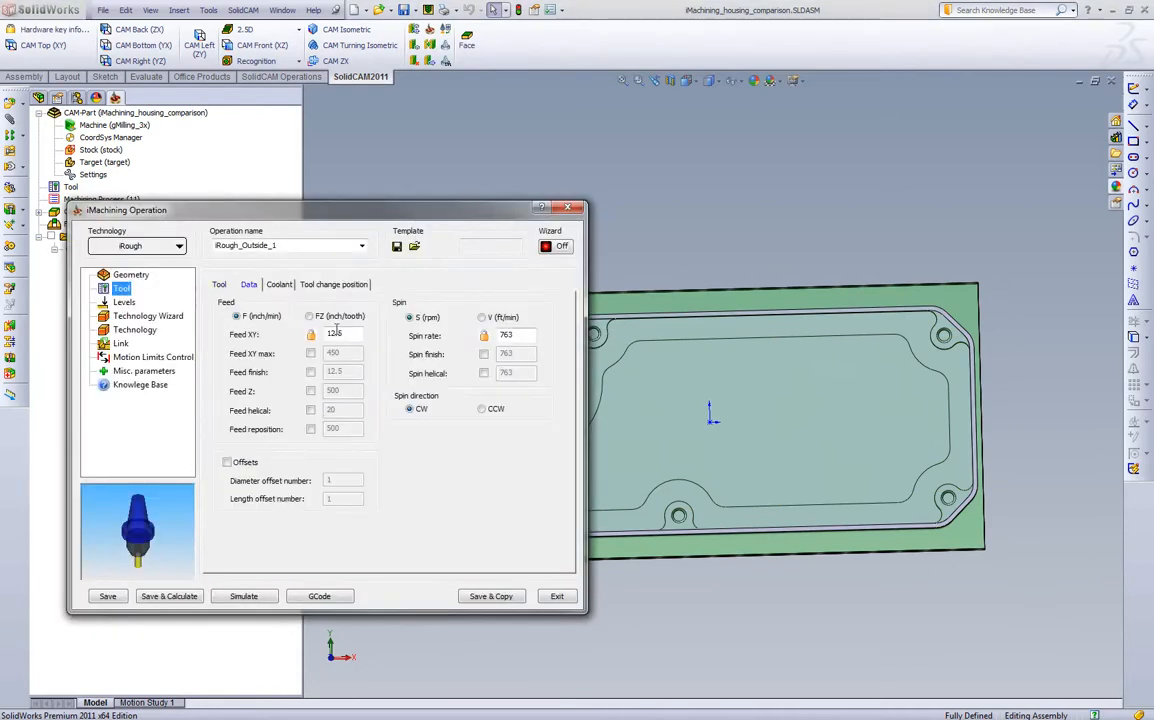
double_click(512, 335)
type("2500")
double_click(348, 338)
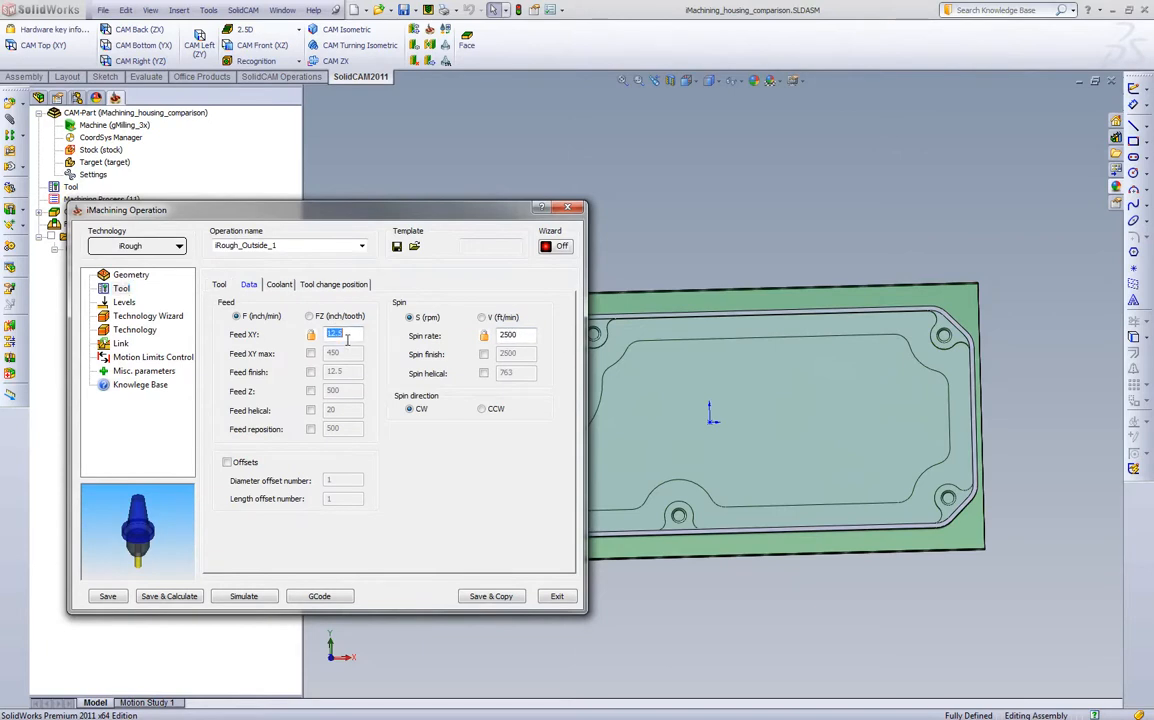
type("40")
Step: Set iRough_Outside_1's step down to 0.25 with equal step down enabled, then save and calculate the operation
left_click(134, 329)
double_click(305, 313)
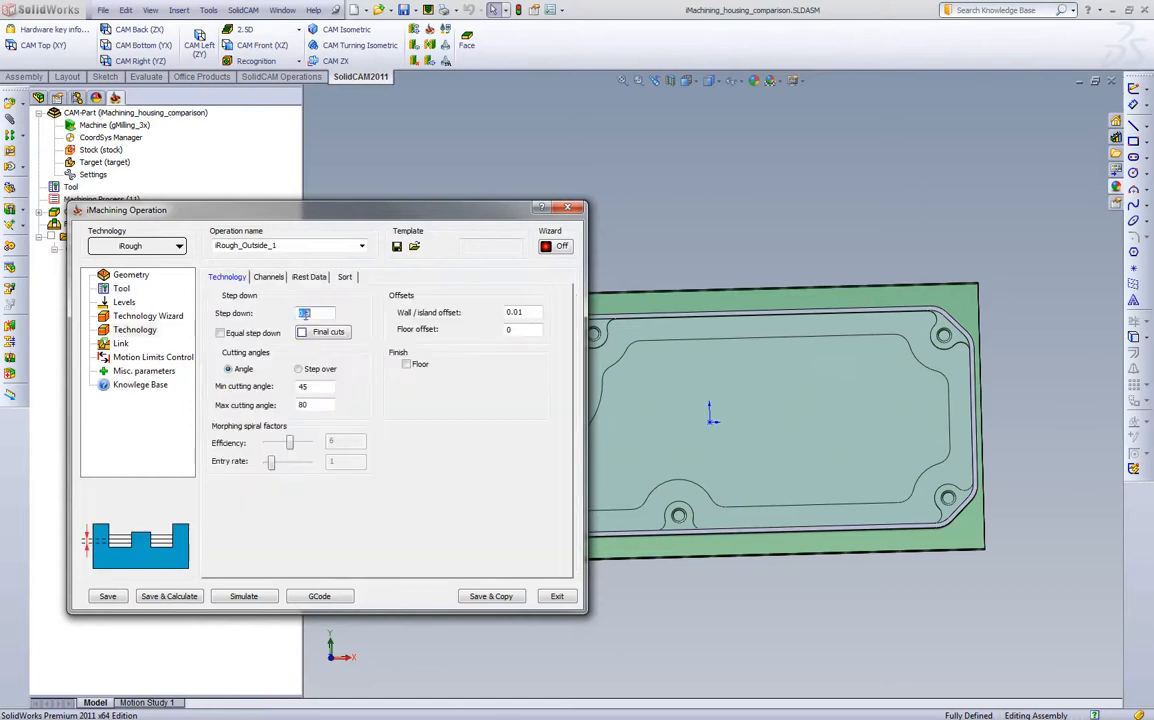
type("0.25")
left_click(226, 332)
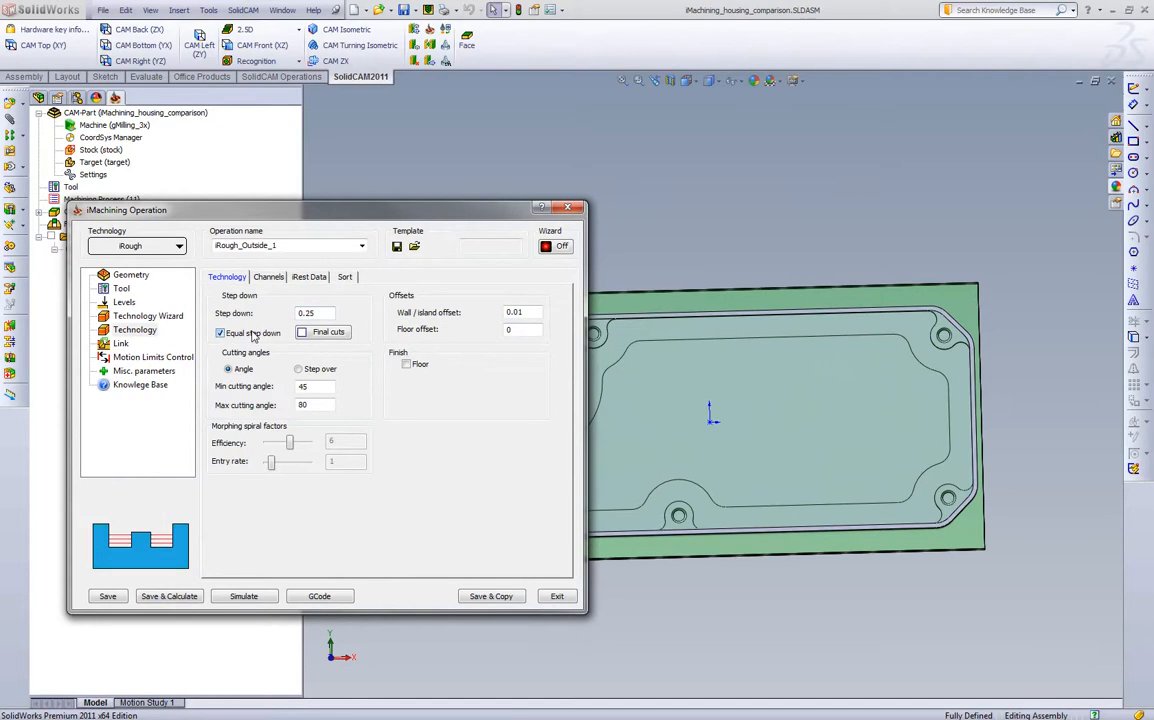
left_click(184, 597)
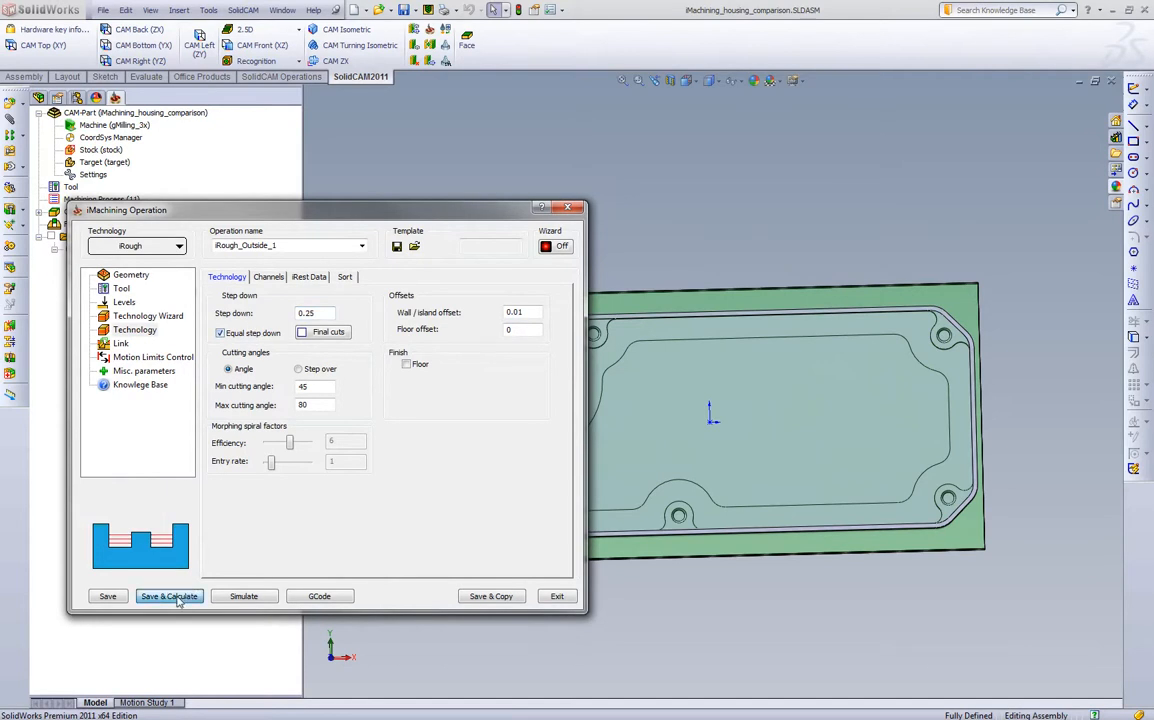
Step: Simulate the iRough_Outside_1 toolpath with its equal step downs, check the machining time, and exit the simulation
left_click(242, 596)
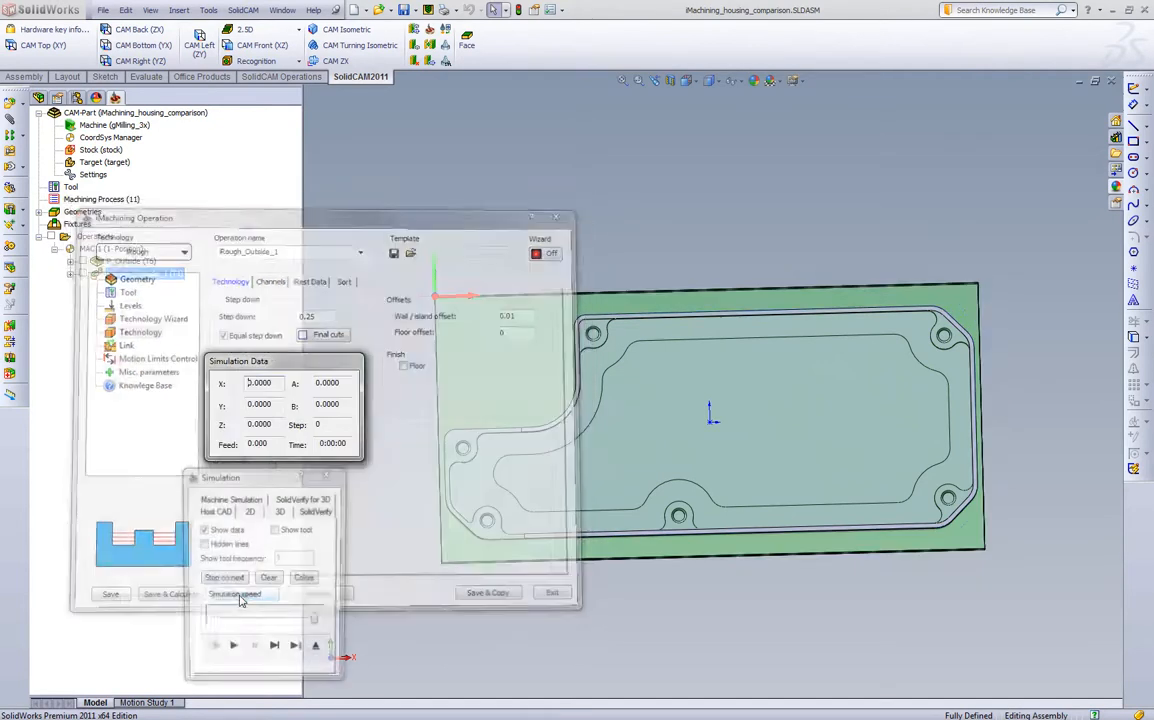
left_click(232, 650)
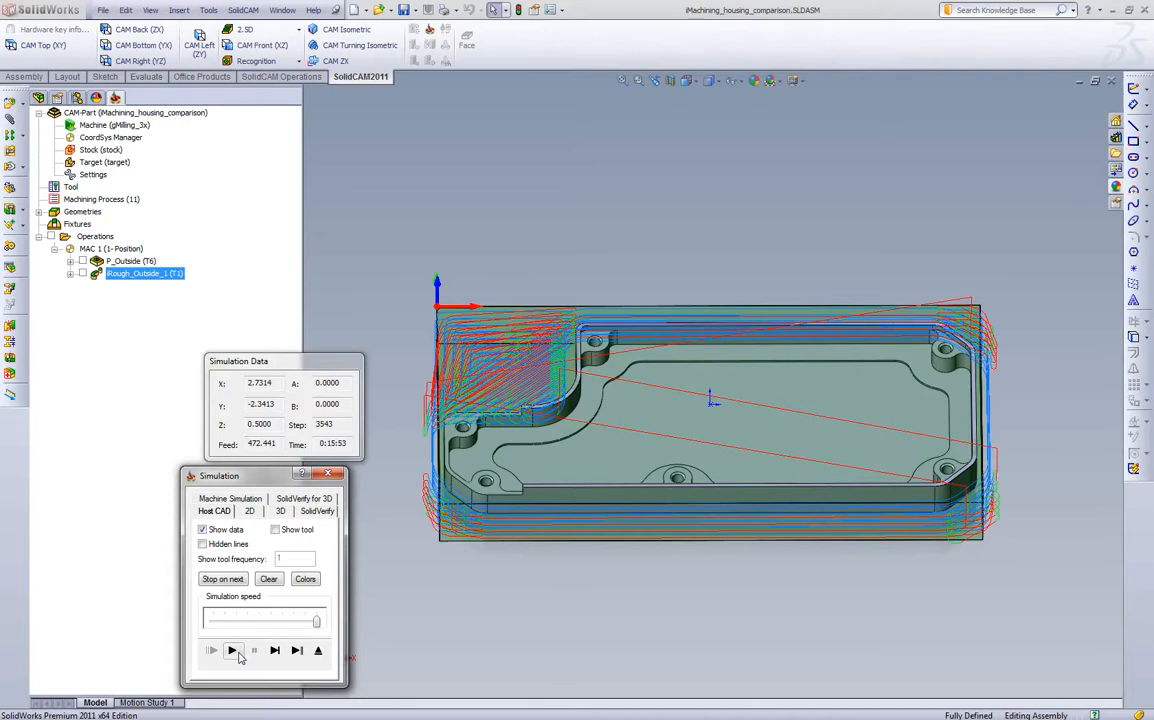
left_click(318, 650)
Step: Turn the wizard on for iRough_Outside_1 and set its machining level to 3
middle_click_drag(695, 285, 693, 363)
scroll(694, 366, "up", 5)
scroll(626, 381, "up", 1)
scroll(611, 383, "down", 1)
scroll(652, 383, "down", 1)
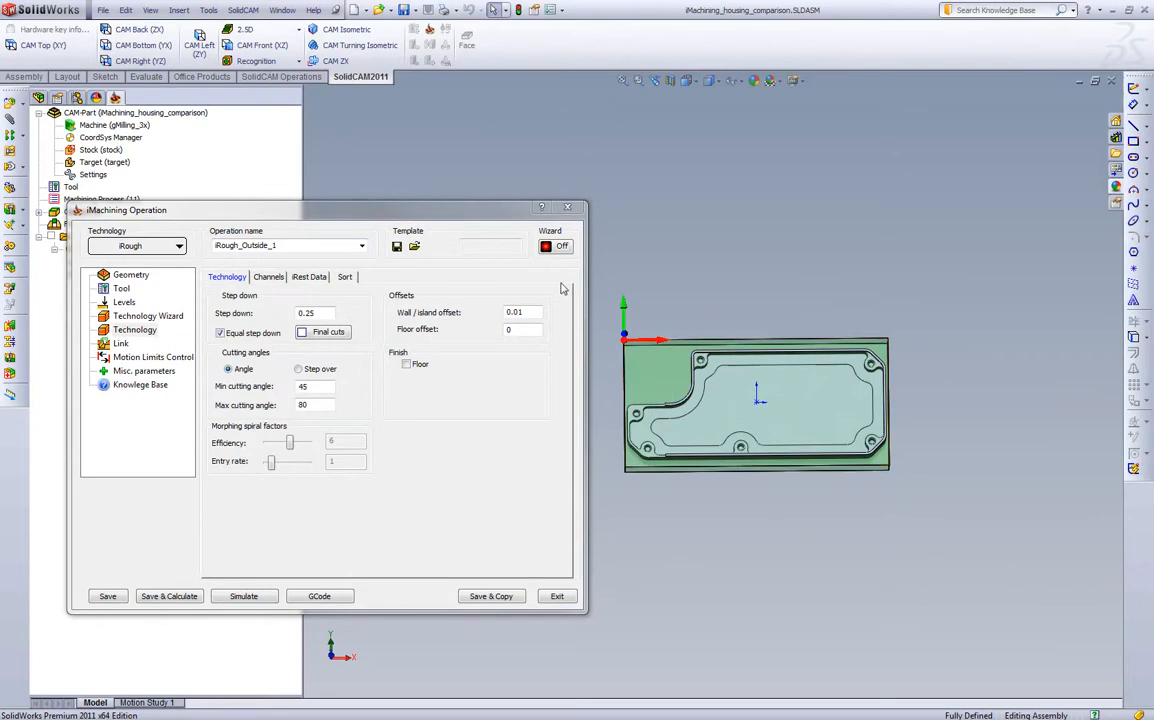
left_click(547, 246)
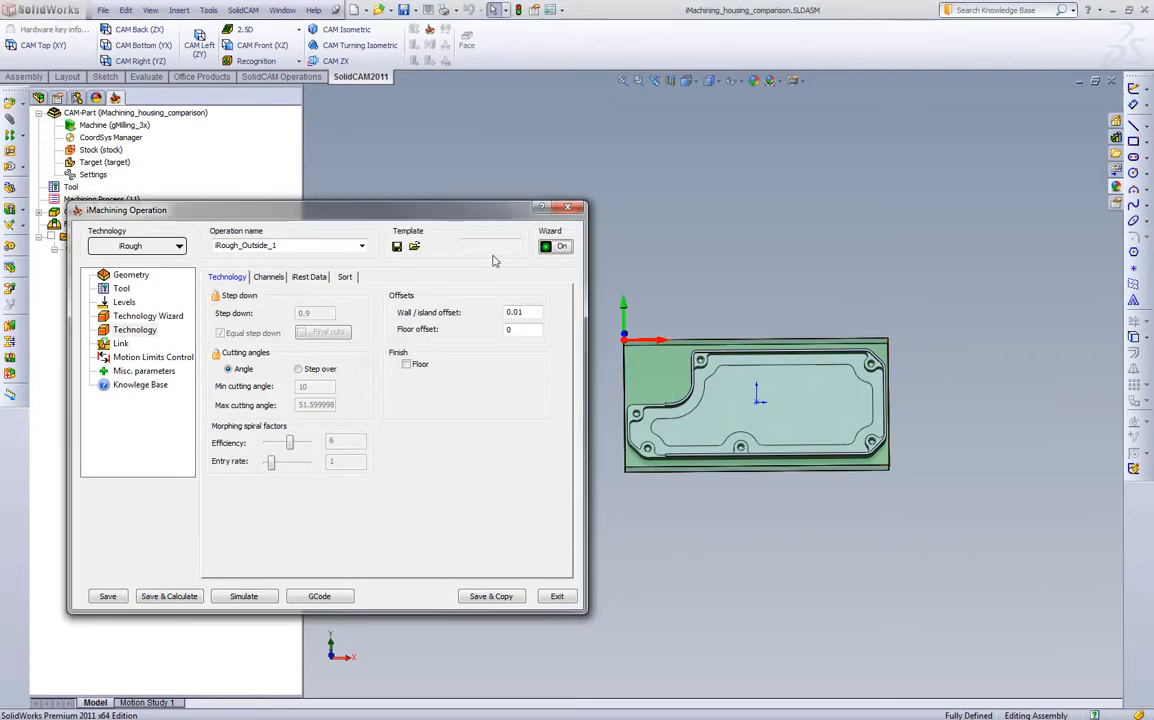
left_click(134, 317)
left_click(547, 331)
left_click_drag(546, 326, 443, 328)
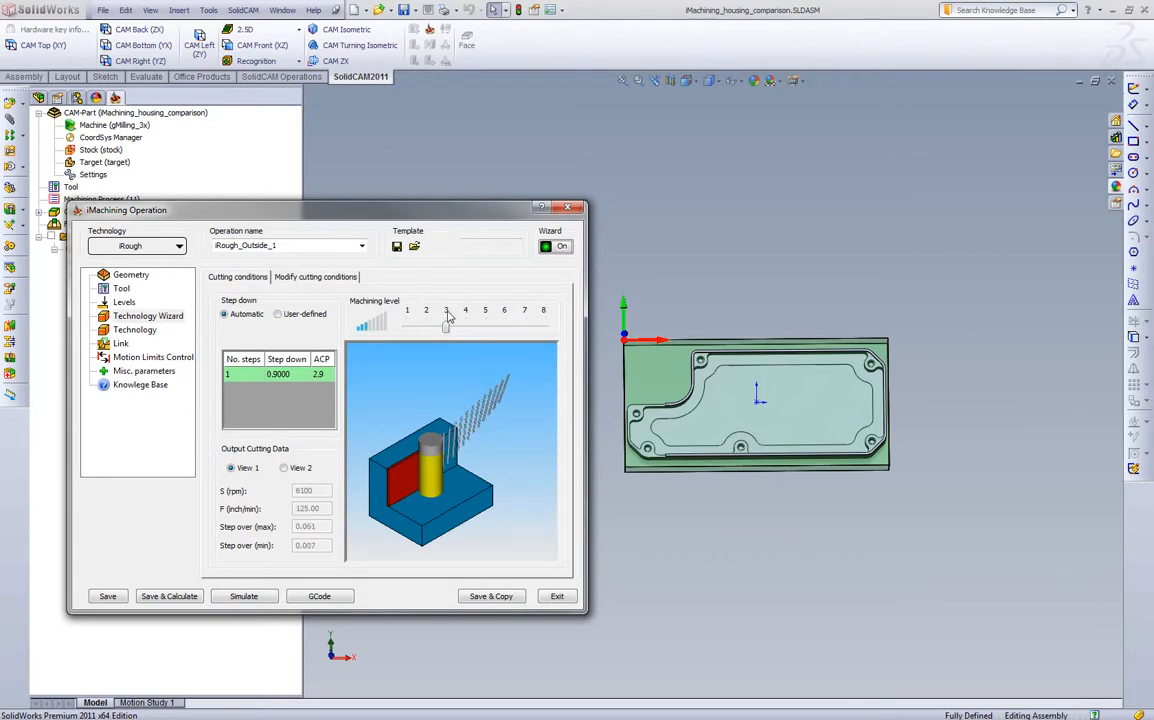
Step: Examine the wizard's cutting preview, compare the output cutting data in View 1 and View 2, and move the dialog aside
mouse_move(416, 494)
middle_mouse_down()
mouse_move(418, 472)
mouse_move(428, 484)
middle_mouse_up()
scroll(427, 484, "up", 3)
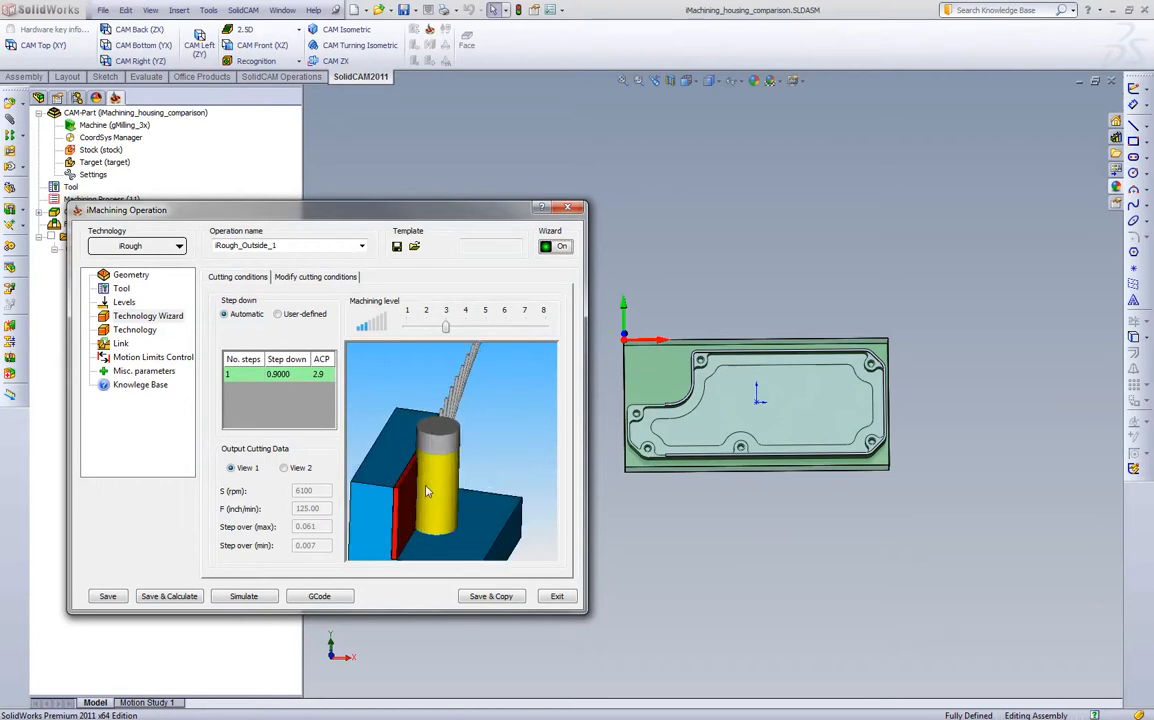
scroll(427, 488, "up", 3)
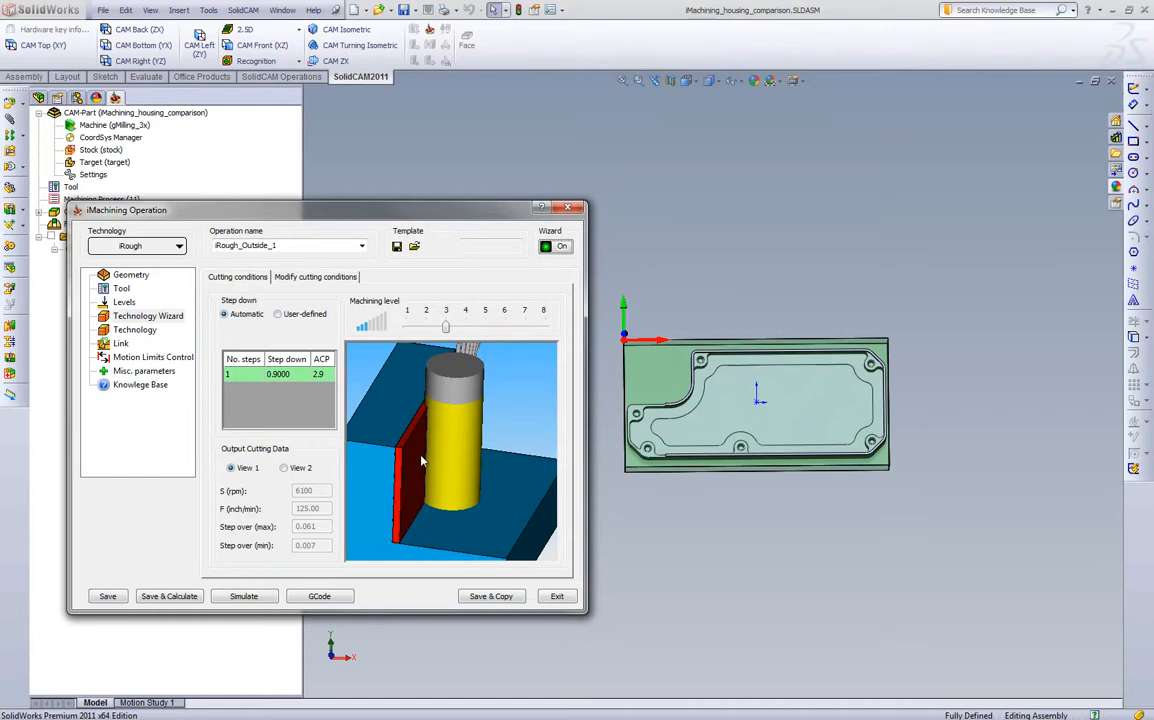
left_click(286, 468)
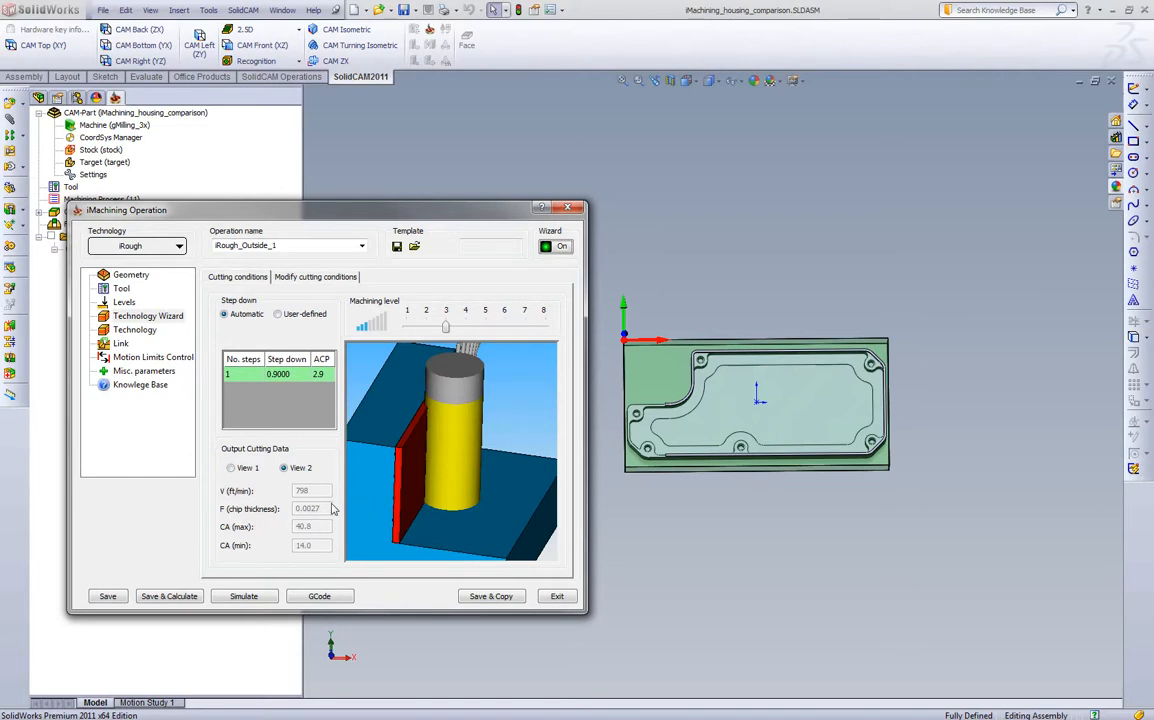
left_click(231, 468)
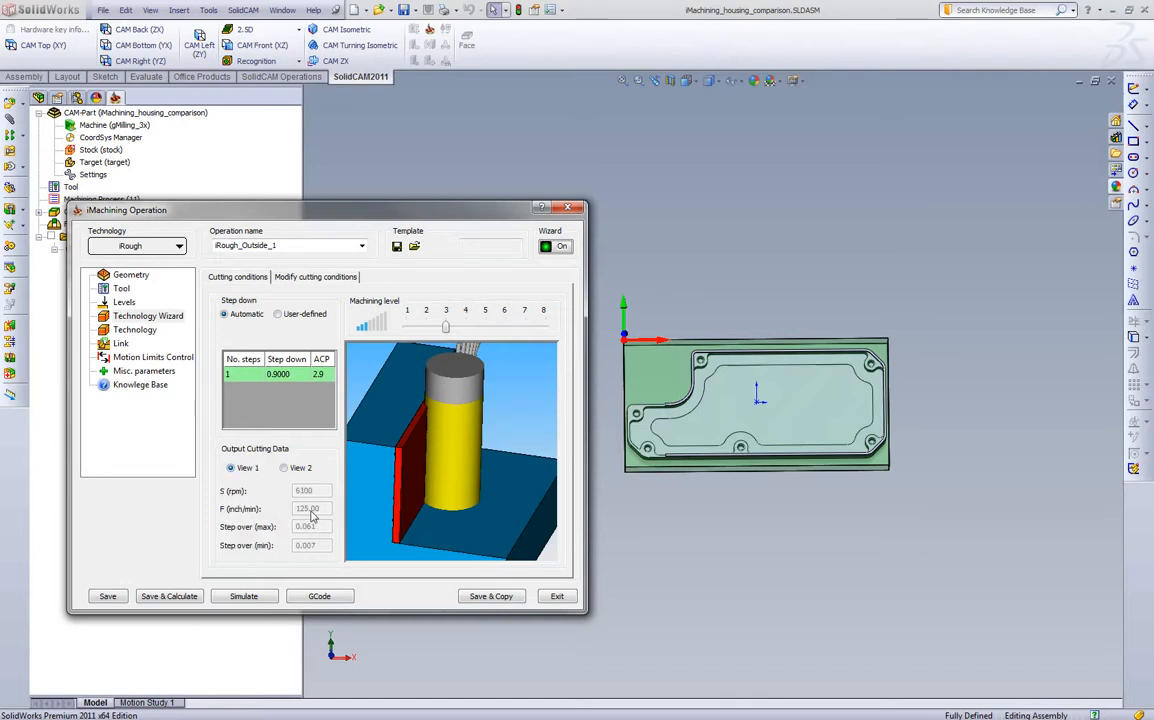
left_click(304, 469)
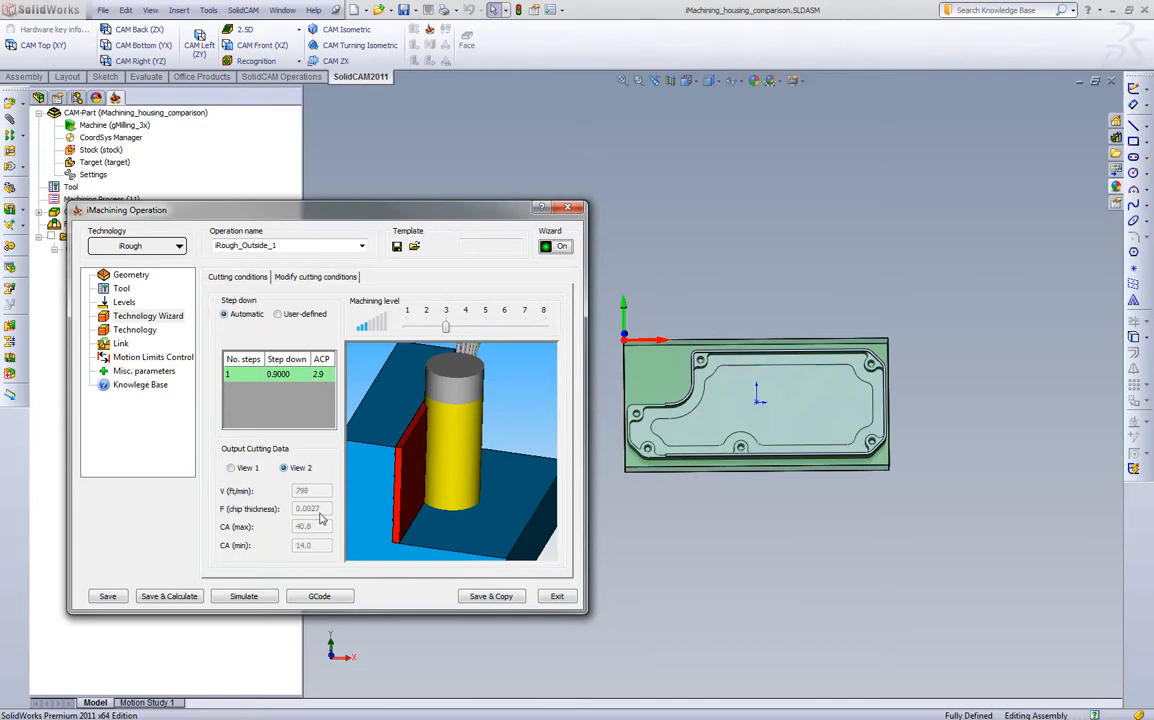
left_click(231, 468)
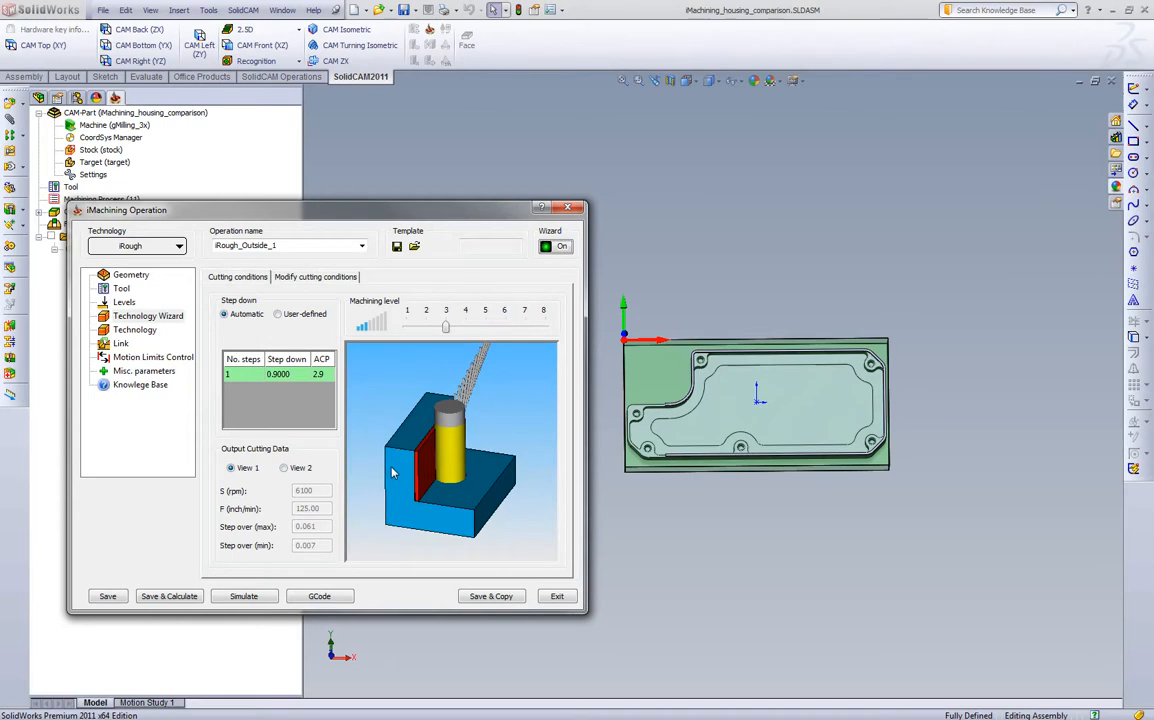
left_click_drag(403, 218, 485, 280)
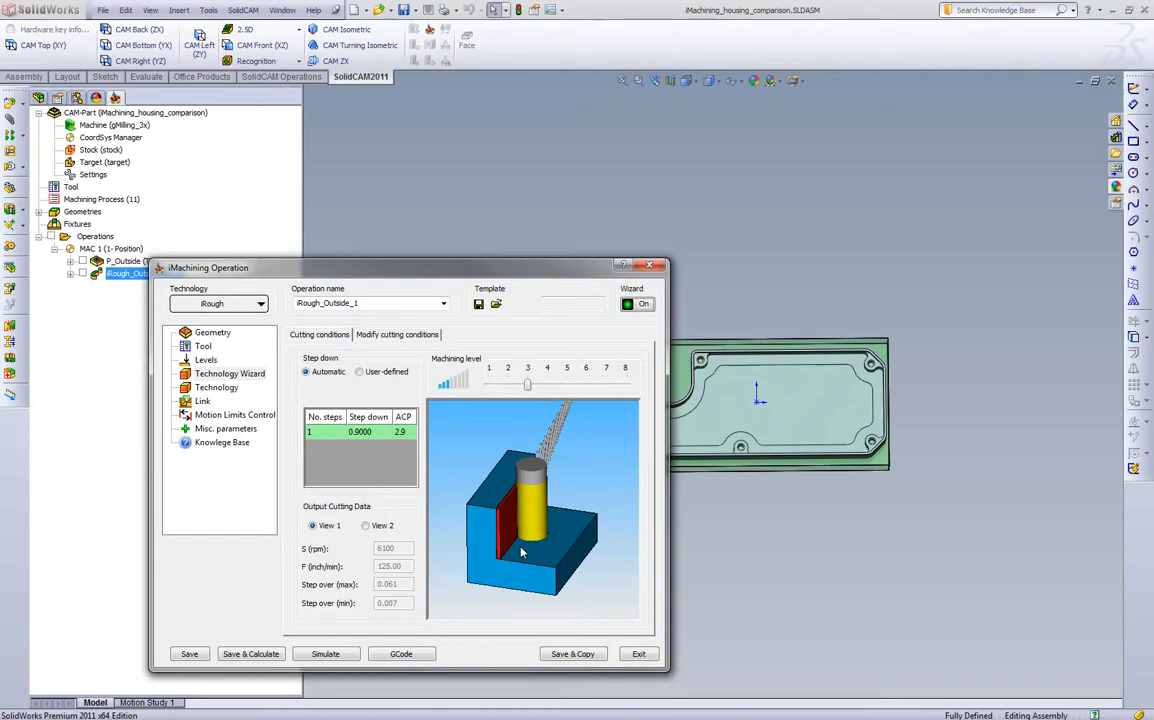
Step: Save and calculate iRough_Outside_1 at machining level 3, then simulate its toolpath, check the machining time, and exit the simulation
left_click(272, 655)
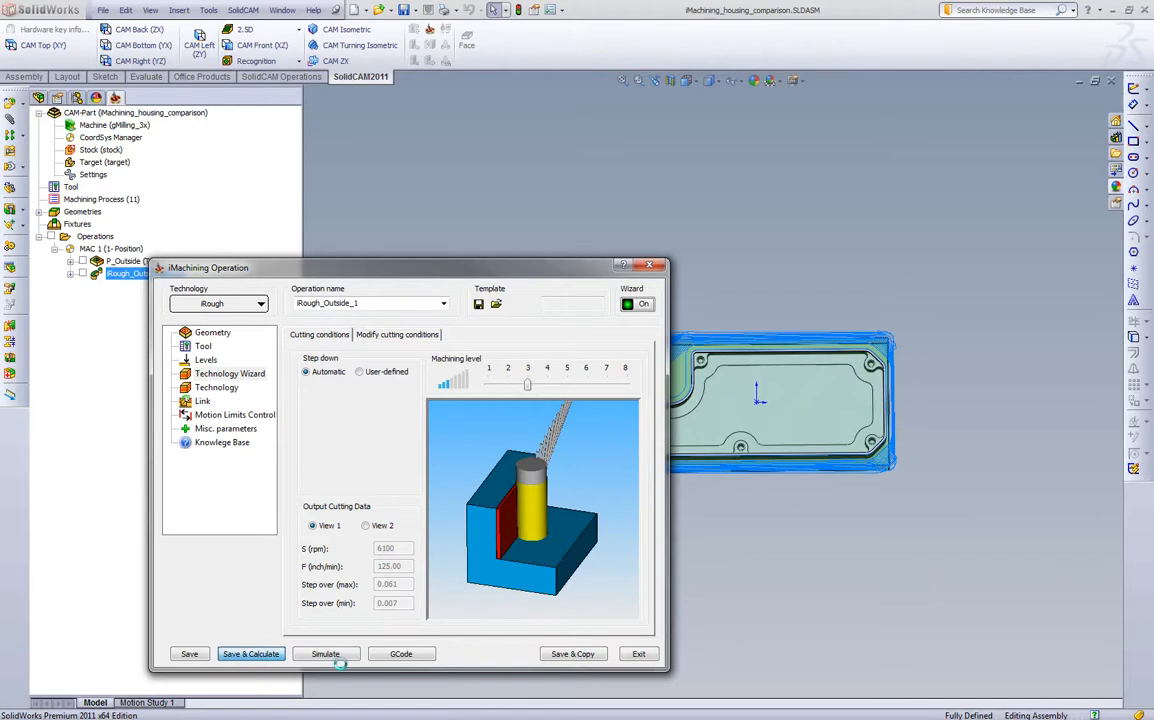
left_click(330, 655)
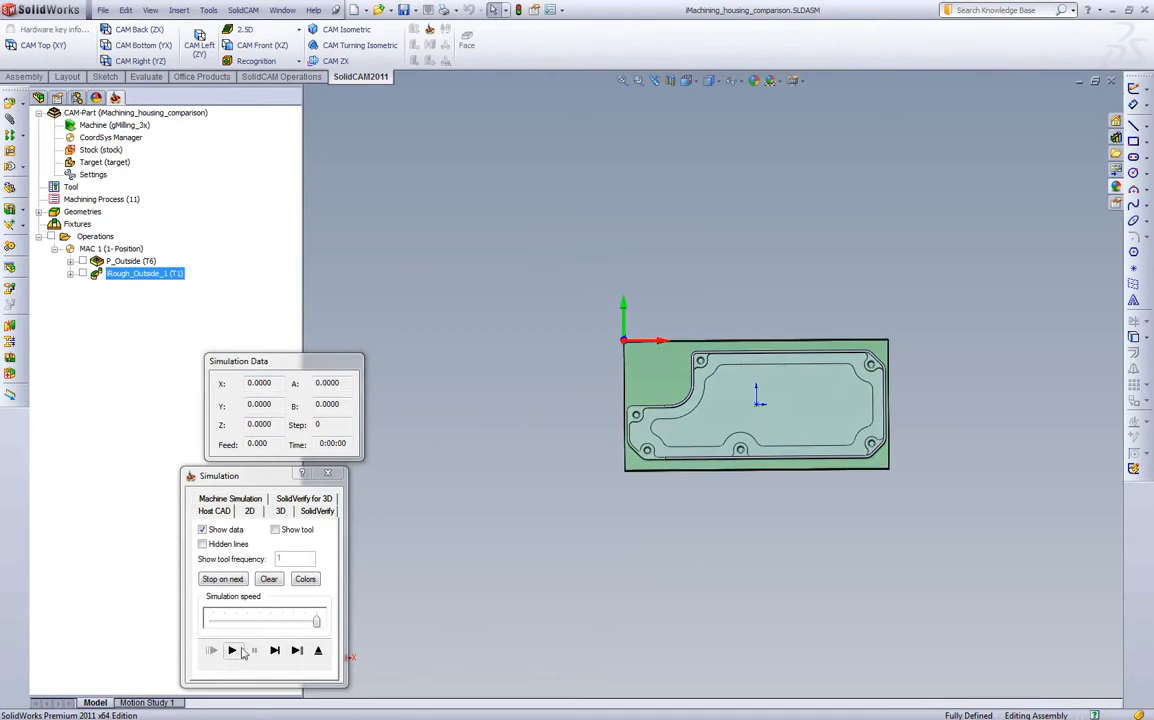
left_click(273, 649)
scroll(848, 419, "down", 4)
scroll(680, 392, "down", 2)
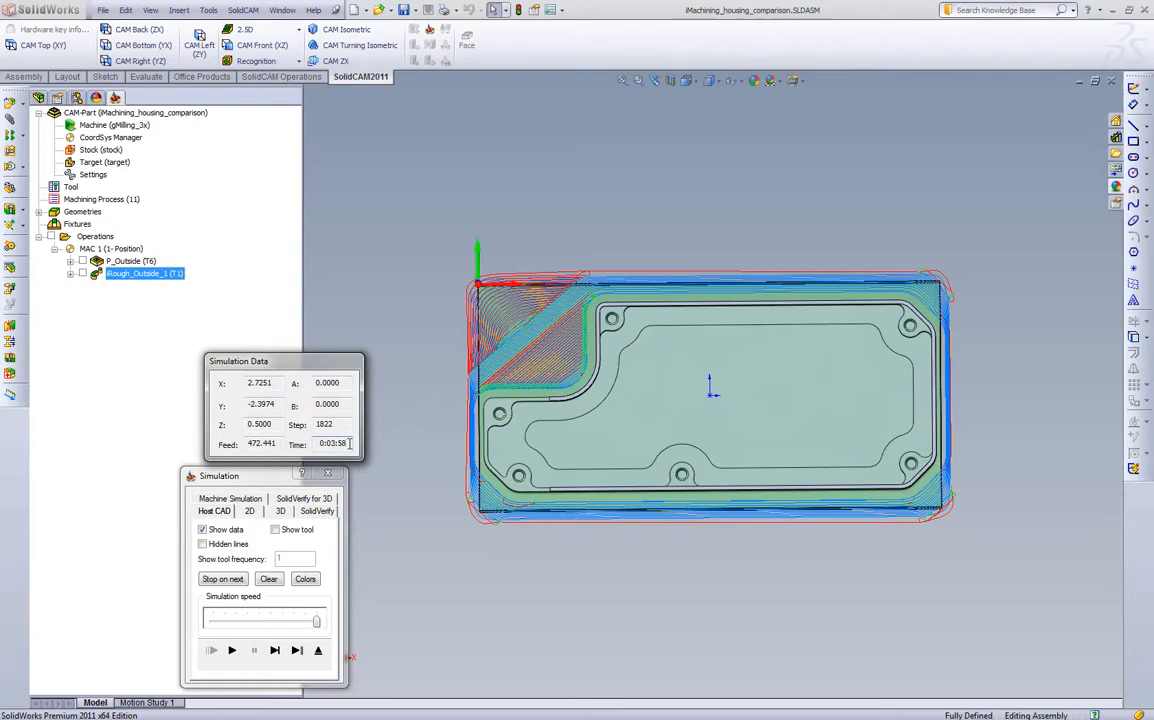
left_click(318, 650)
Step: Recalculate iRough_Outside_1 at machining level 1, then simulate its toolpath to check the machining time and close the simulation
left_click_drag(527, 384, 494, 385)
left_click(251, 654)
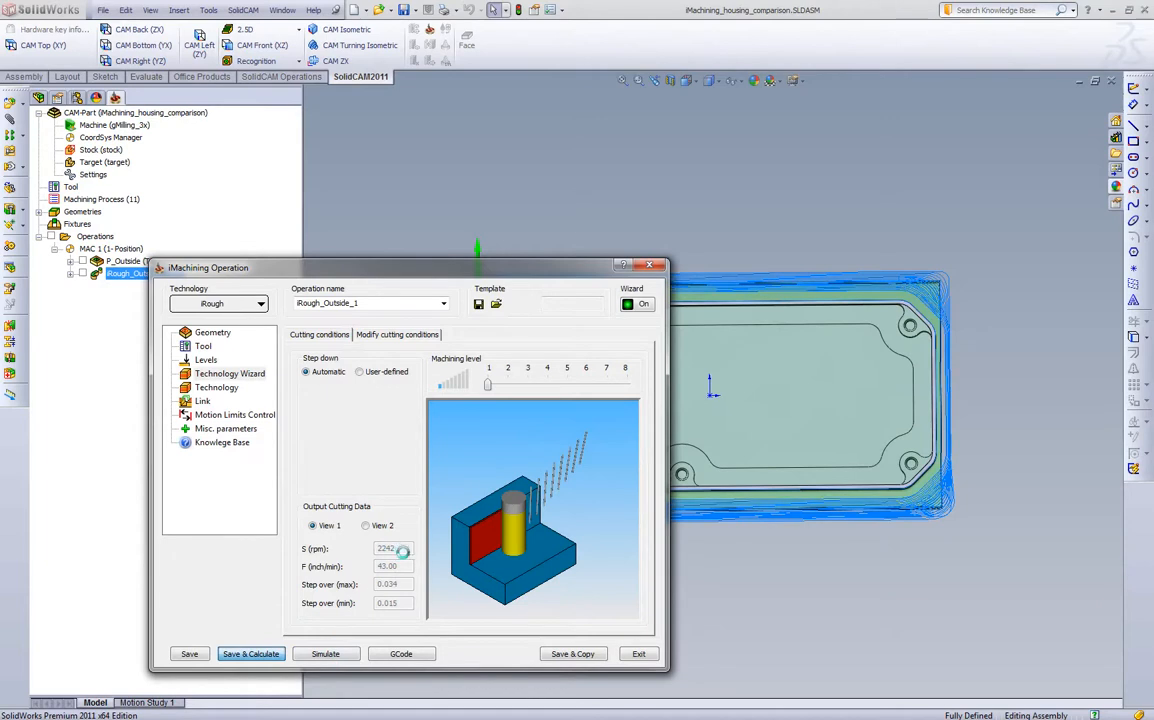
left_click(485, 383)
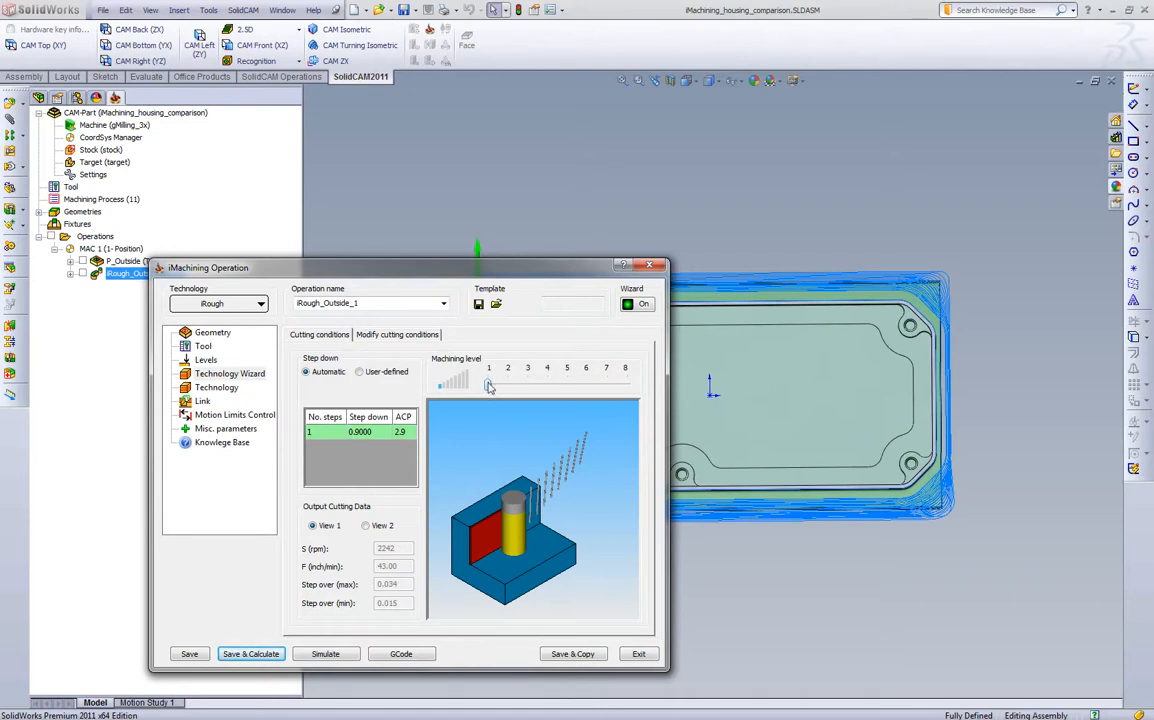
left_click(330, 654)
left_click(233, 648)
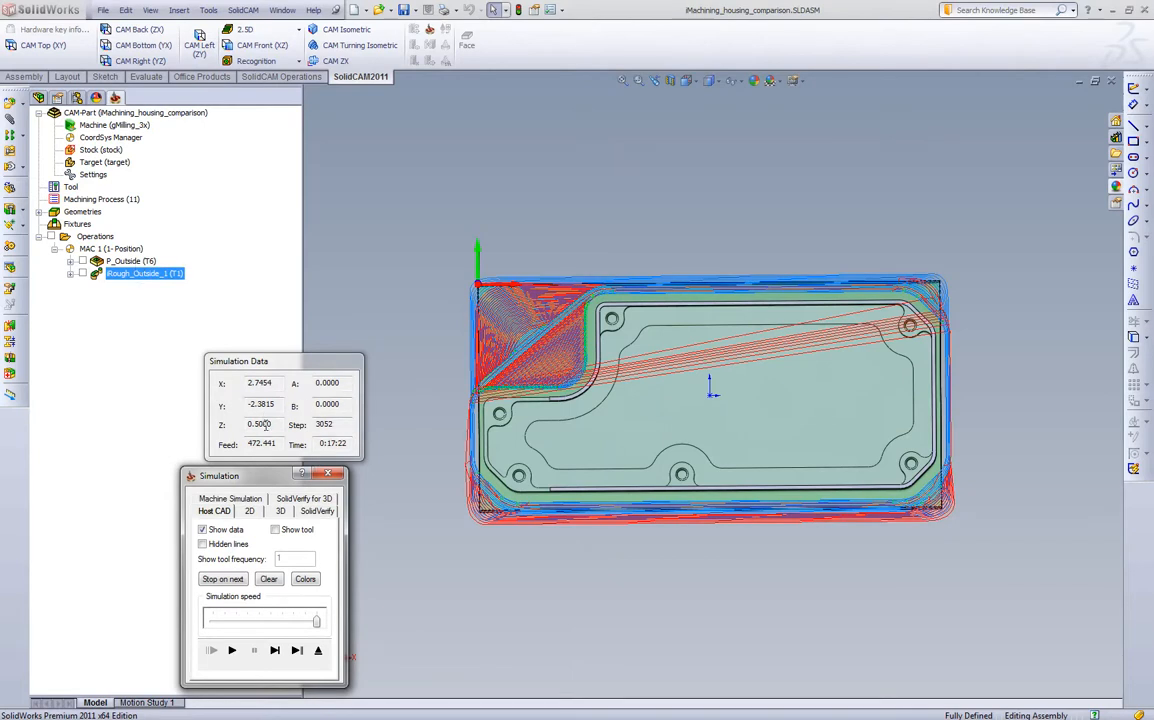
left_click(329, 476)
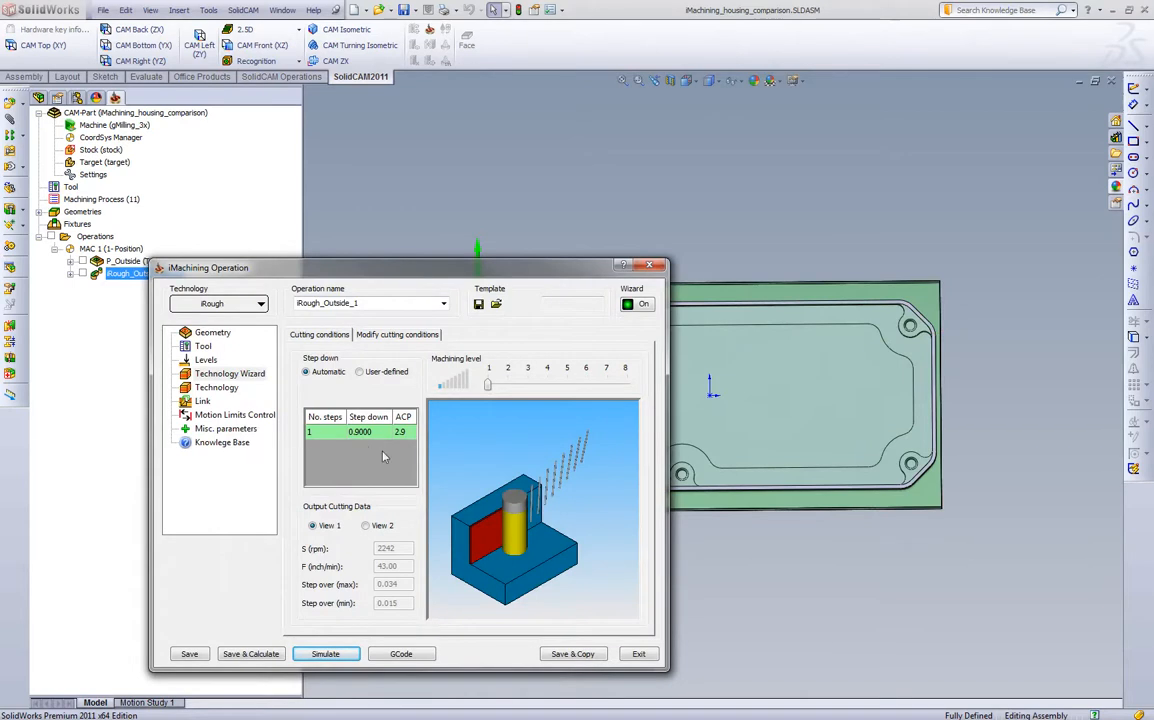
Step: Recalculate iRough_Outside_1 at machining level 2, then simulate the toolpath, inspect it in a tilted view, and exit the simulation
left_click_drag(489, 388, 510, 388)
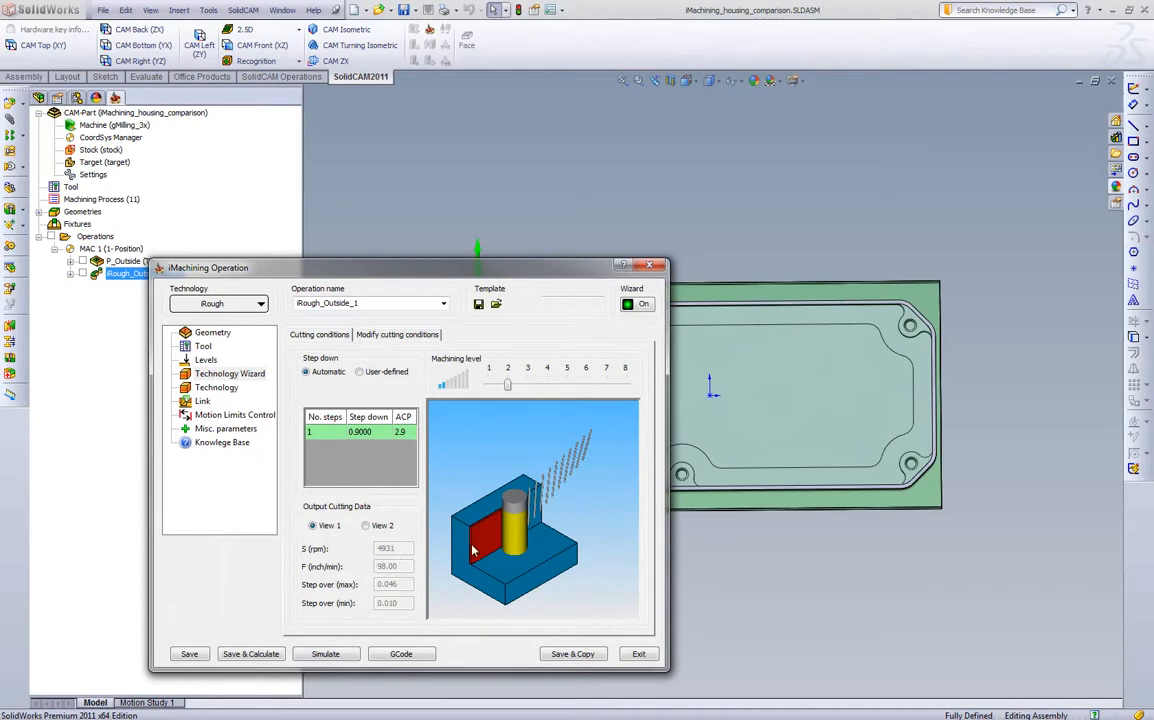
left_click(250, 654)
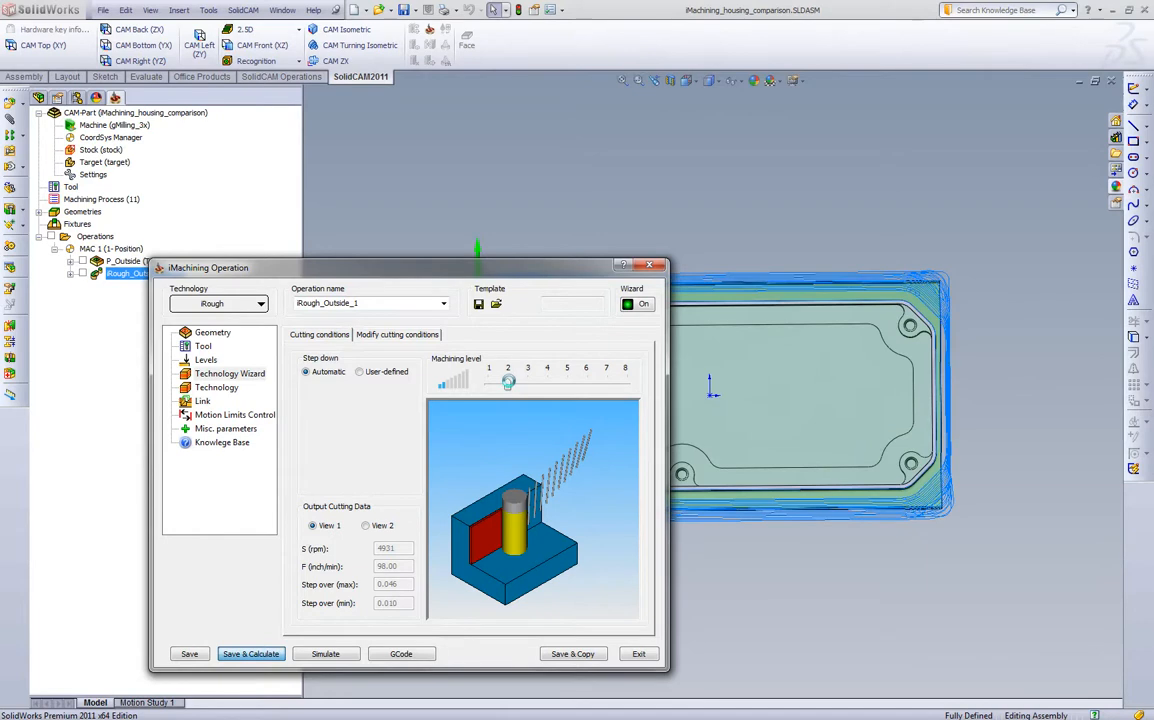
left_click(326, 654)
left_click(231, 651)
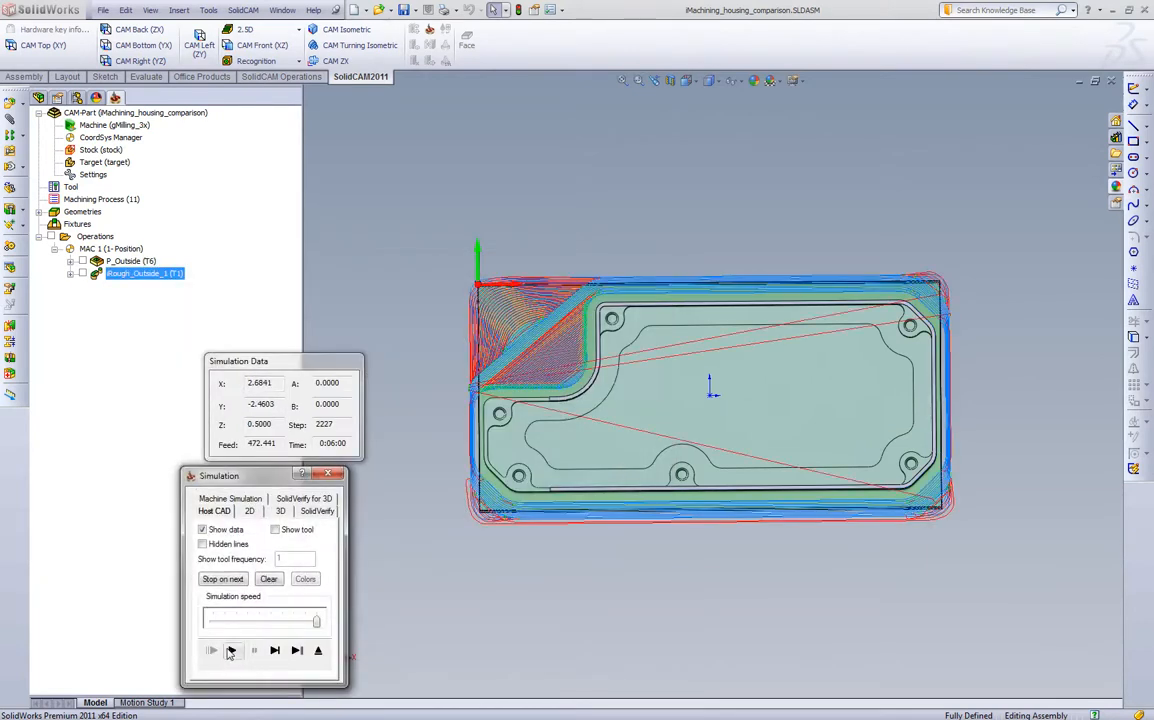
mouse_move(607, 588)
middle_mouse_down()
mouse_move(592, 425)
mouse_move(565, 445)
middle_mouse_up()
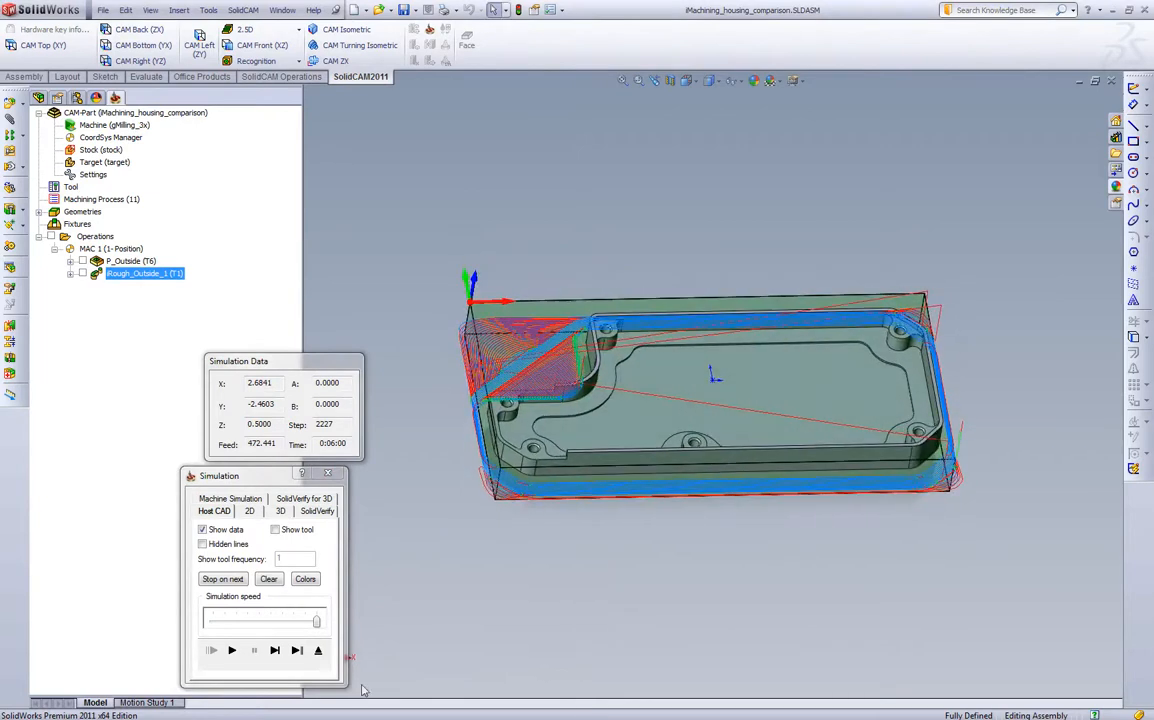
left_click(318, 650)
Step: Raise iRough_Outside_1's machining level to 8, examine the wizard's cutting preview, then calculate and simulate the operation to check its machining time
left_click_drag(509, 386, 627, 389)
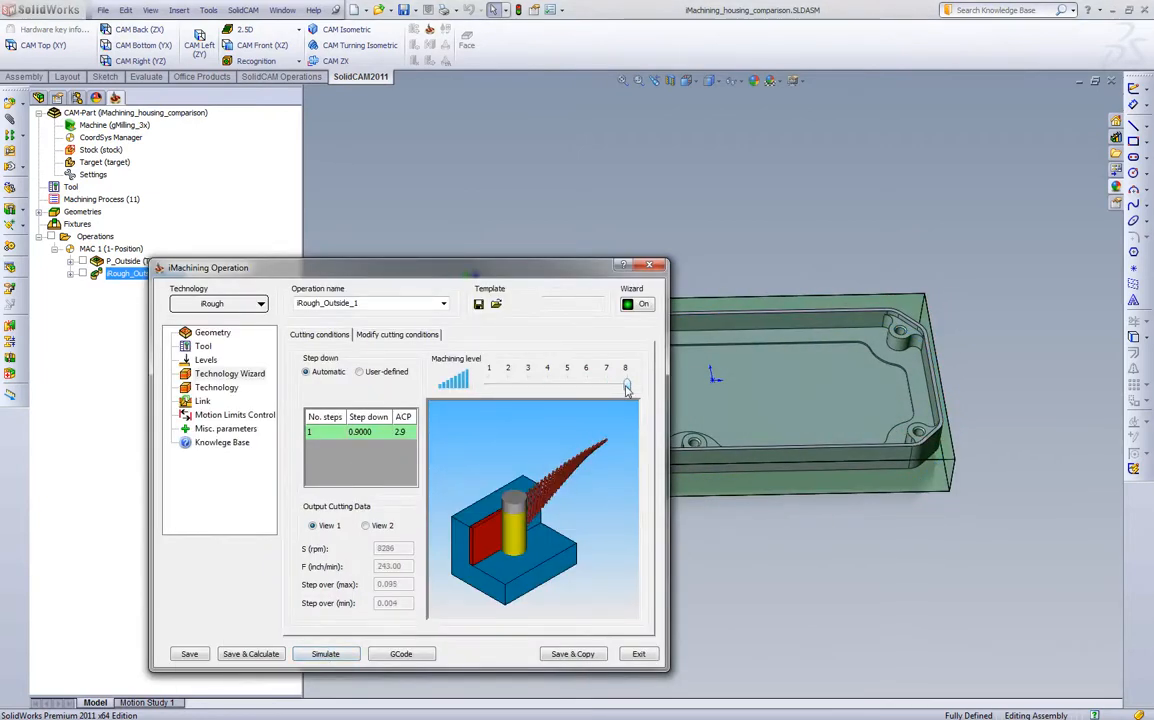
mouse_move(458, 585)
middle_mouse_down()
mouse_move(479, 564)
mouse_move(479, 582)
middle_mouse_up()
scroll(480, 570, "up", 3)
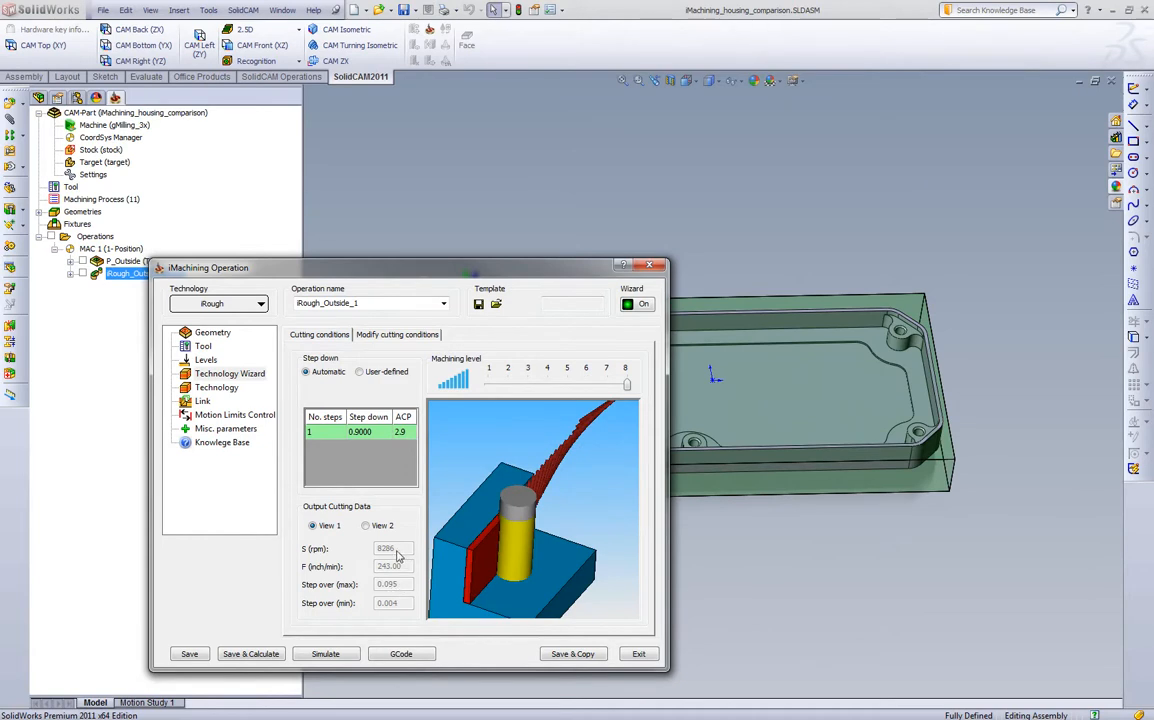
left_click(250, 654)
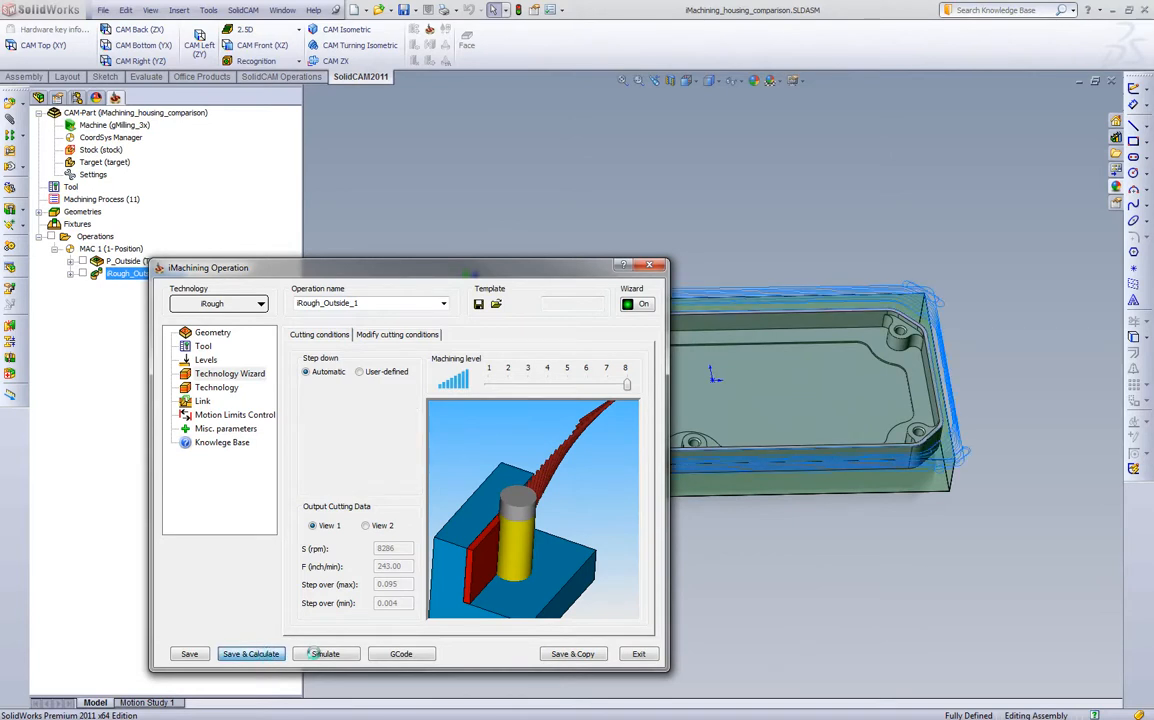
left_click(323, 654)
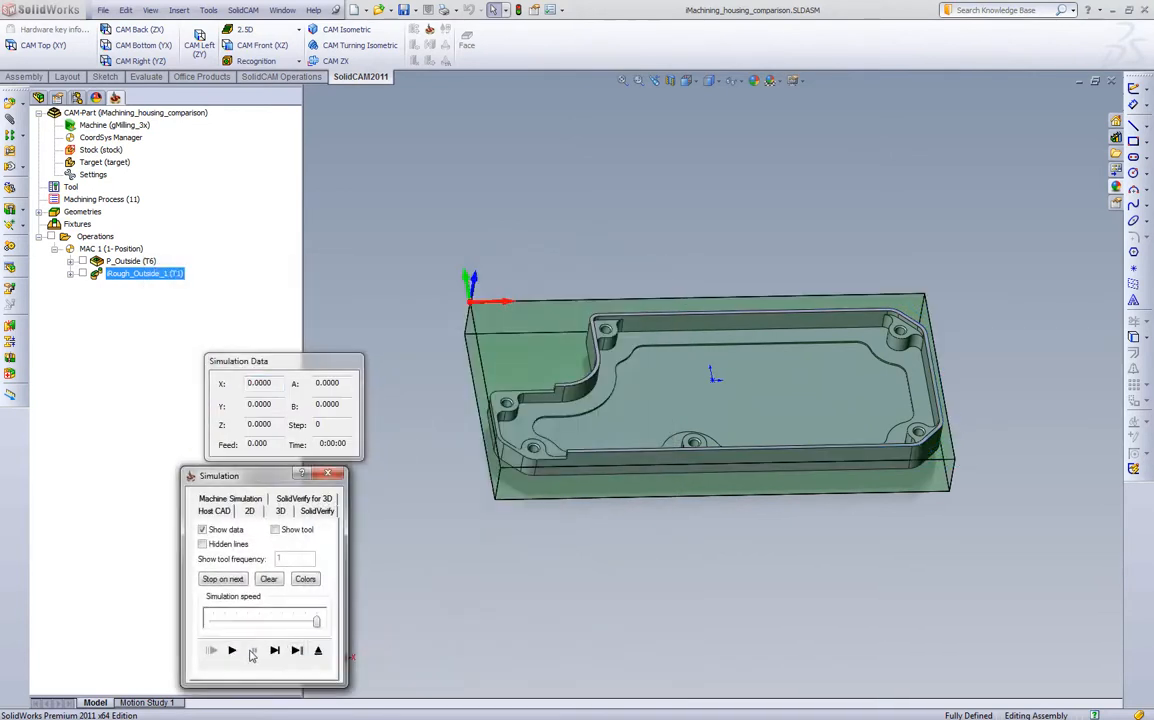
left_click(234, 651)
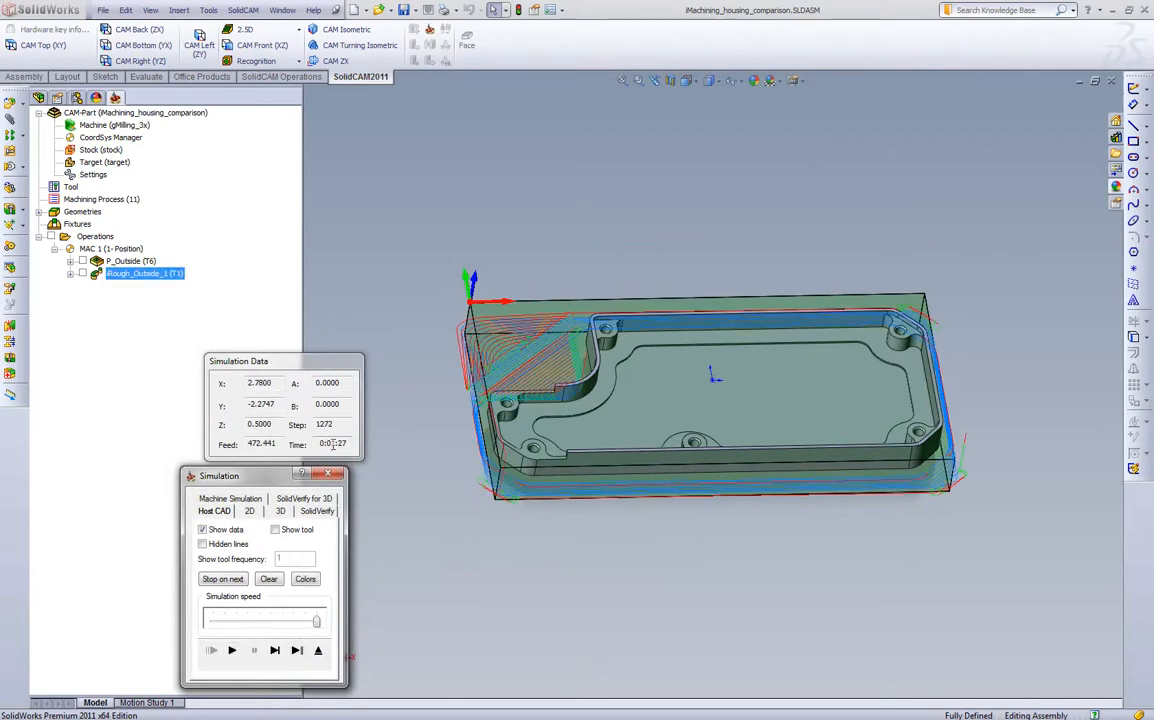